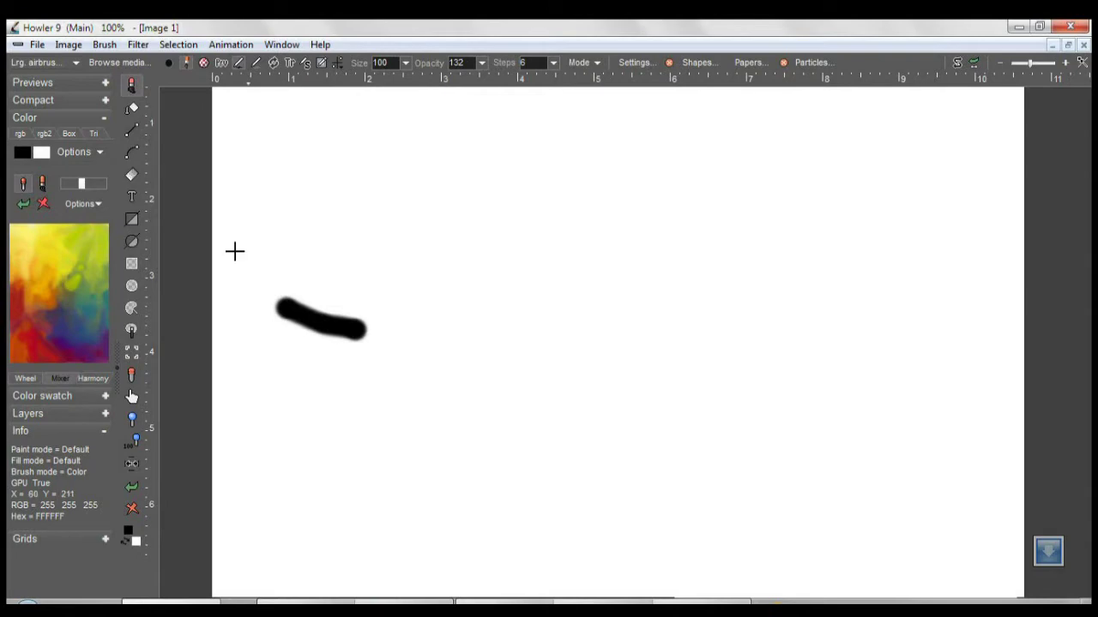
- Wipe the black test stroke from the canvas and switch to the freehand Lasso tool
click(134, 506)
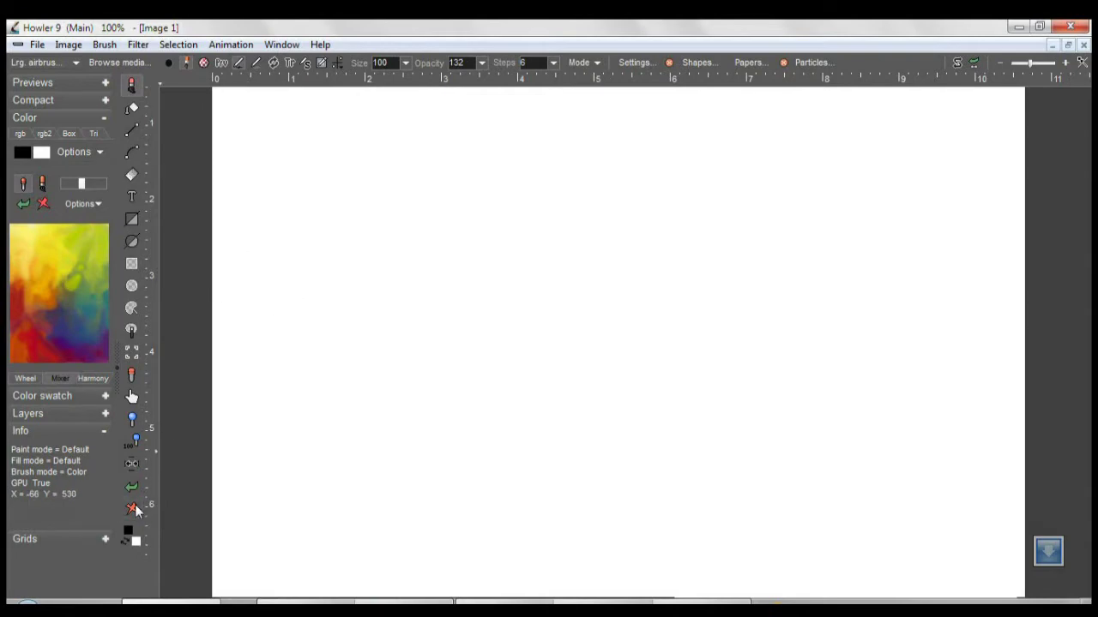
click(133, 309)
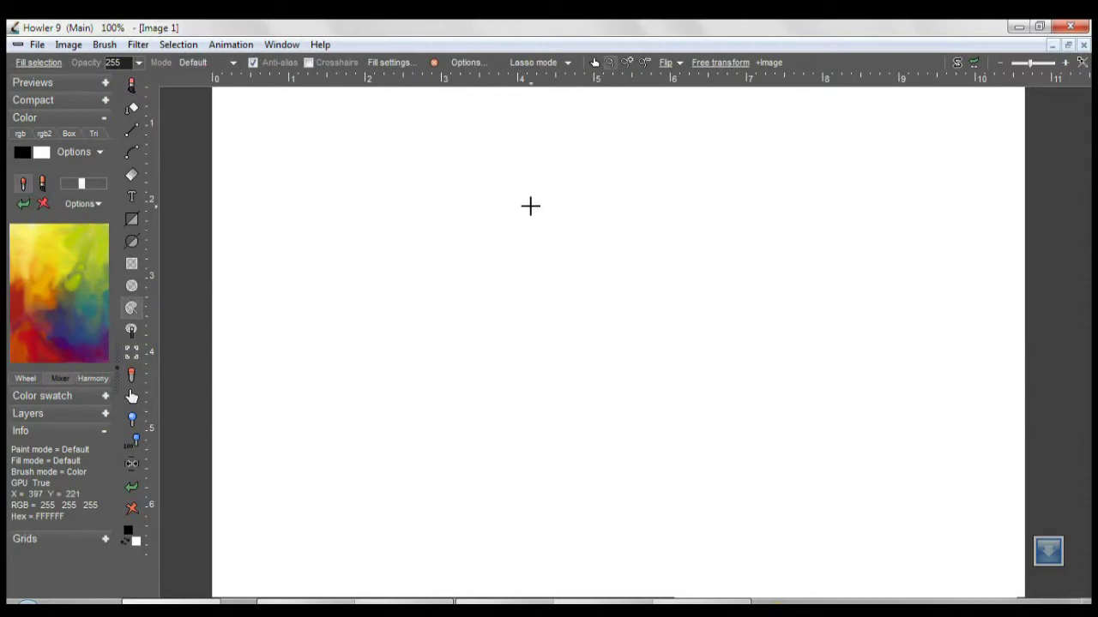
- Lasso a blob-shaped area near the canvas centre and bring up the Alpha selection options
mouse_move(568, 207)
mouse_down()
mouse_move(384, 263)
mouse_move(423, 417)
mouse_move(510, 451)
mouse_move(673, 457)
mouse_move(771, 335)
mouse_move(692, 250)
mouse_move(642, 225)
mouse_up()
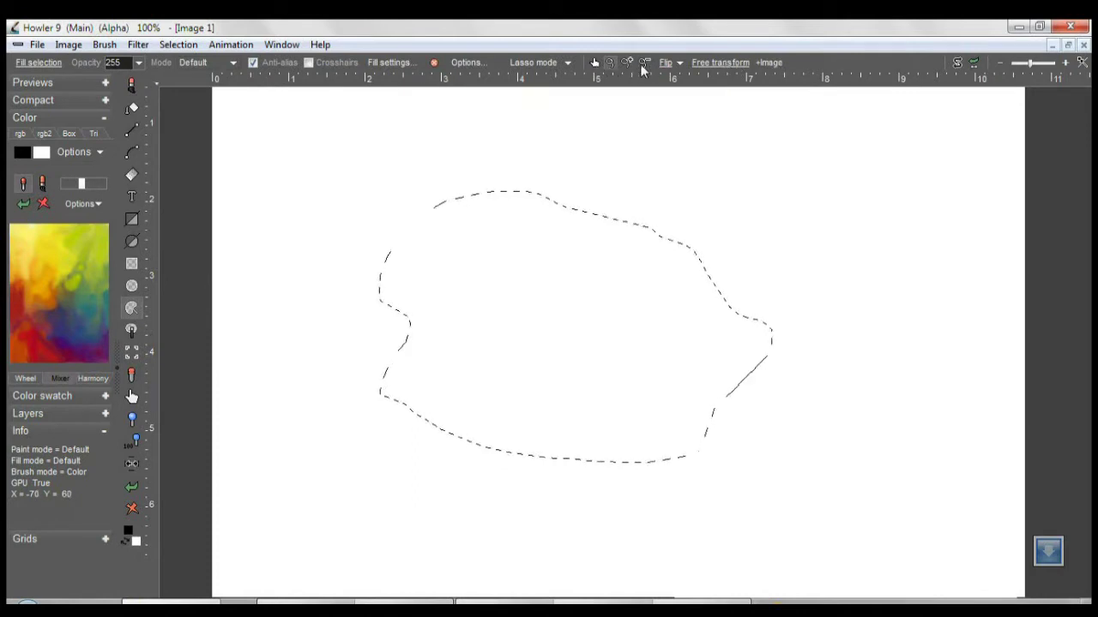
click(468, 63)
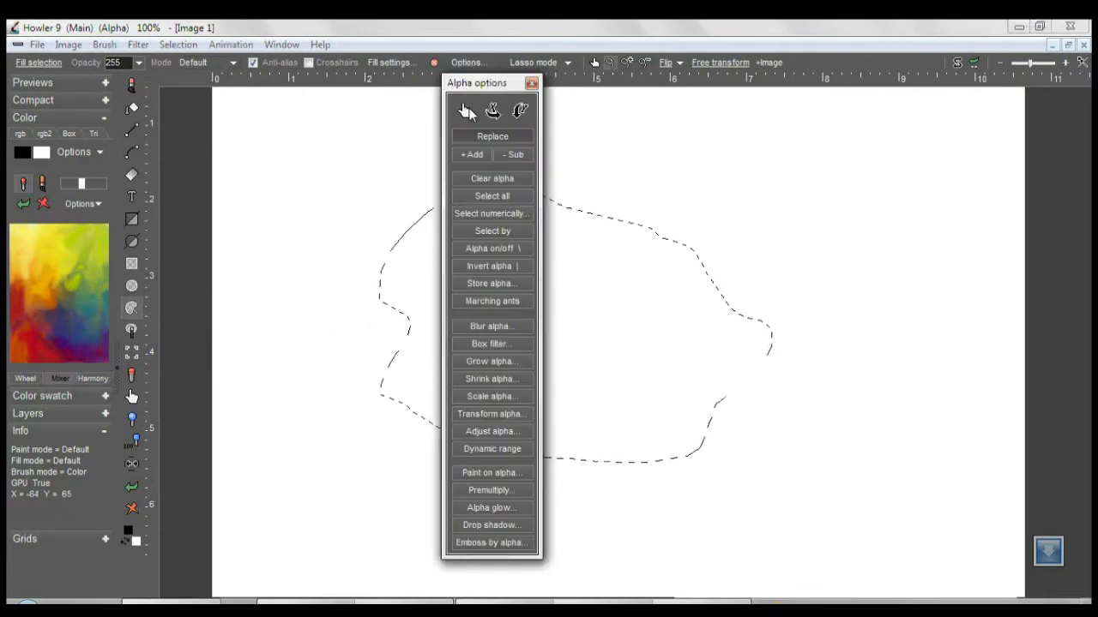
drag(468, 112, 679, 154)
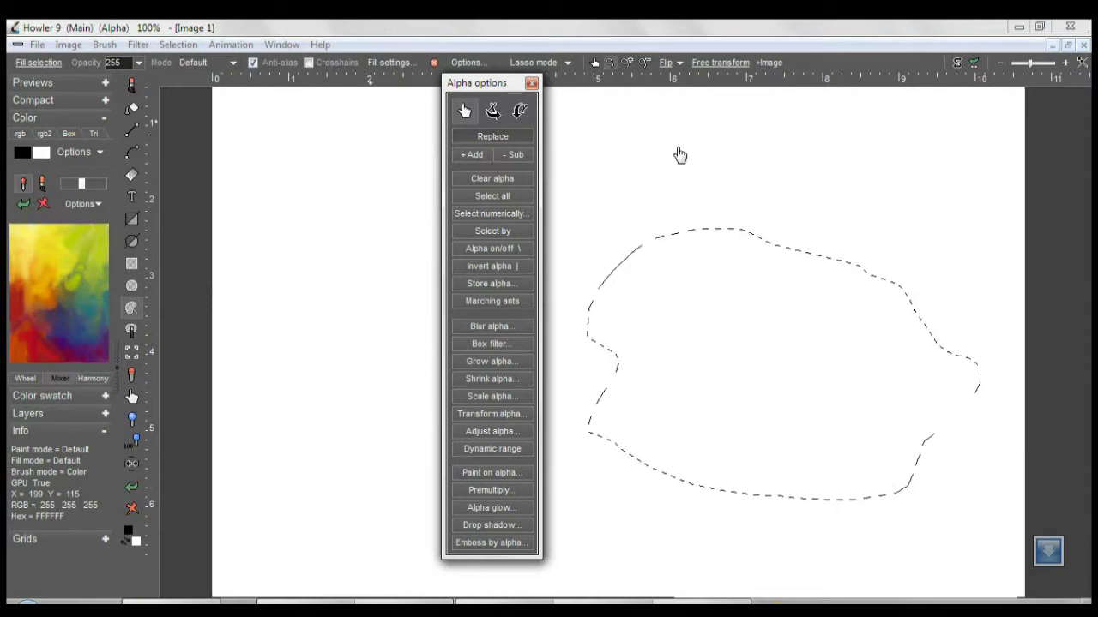
drag(500, 116, 513, 114)
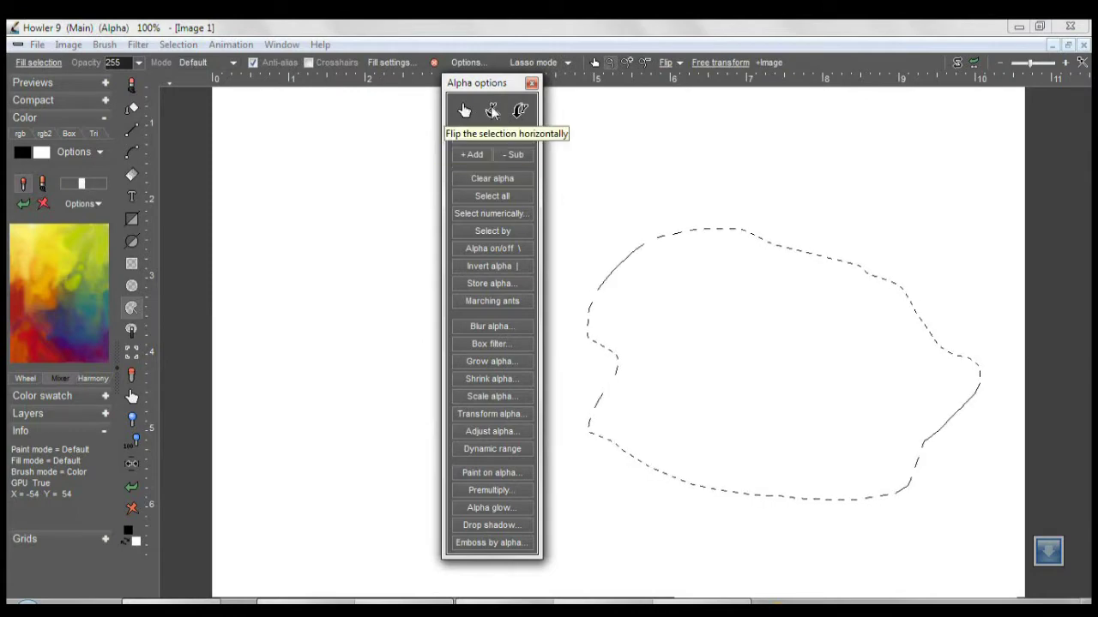
click(532, 84)
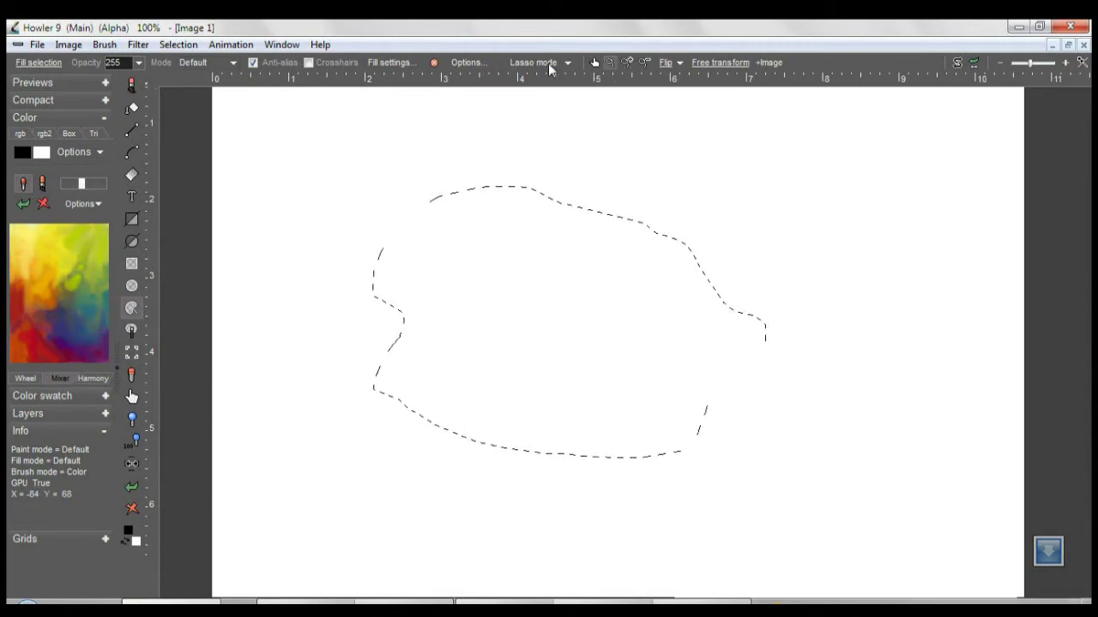
- Set the lasso to +Add mode and move the options panel aside
click(471, 65)
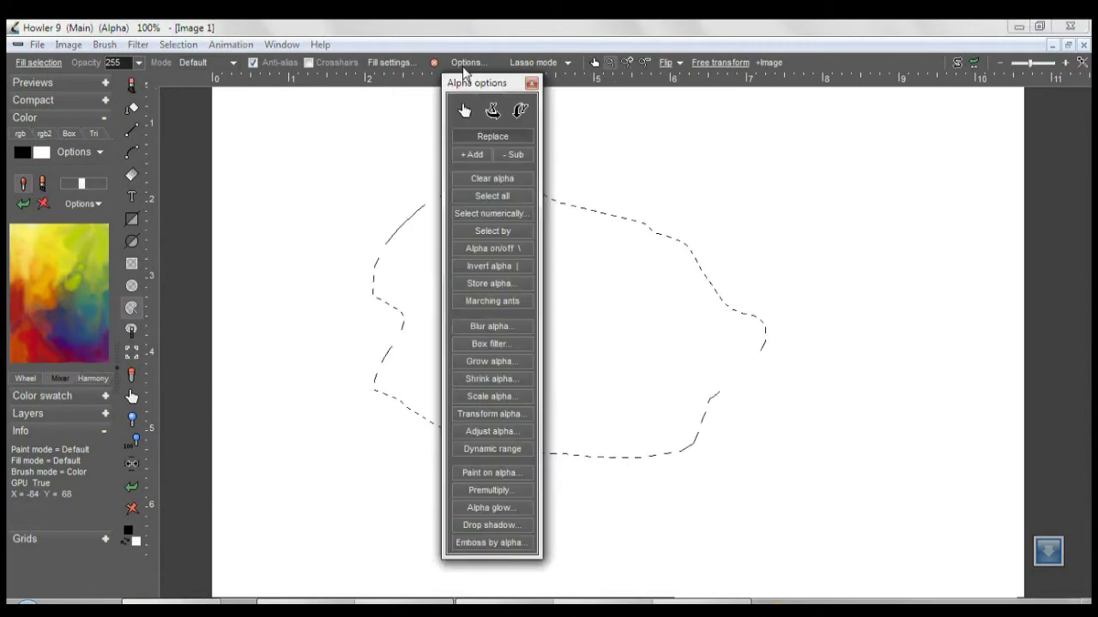
click(478, 156)
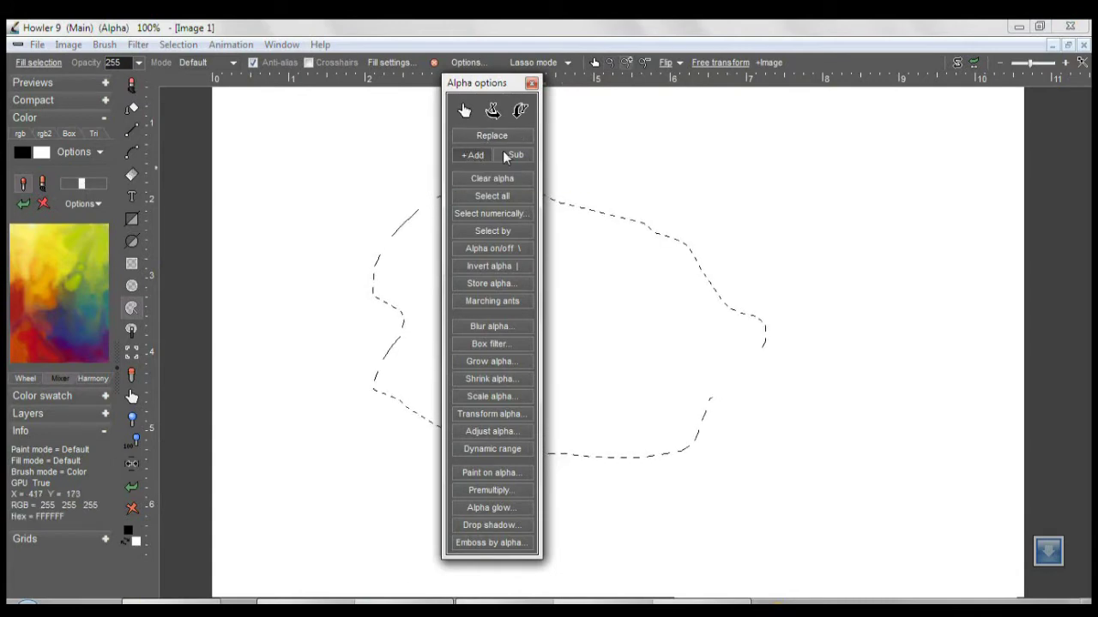
drag(503, 90, 752, 92)
- Add several freehand loops to the selection, extending it toward the upper left
mouse_move(562, 142)
mouse_down()
mouse_move(488, 177)
mouse_move(461, 266)
mouse_up()
mouse_move(515, 320)
mouse_down()
mouse_move(673, 239)
mouse_move(620, 150)
mouse_up()
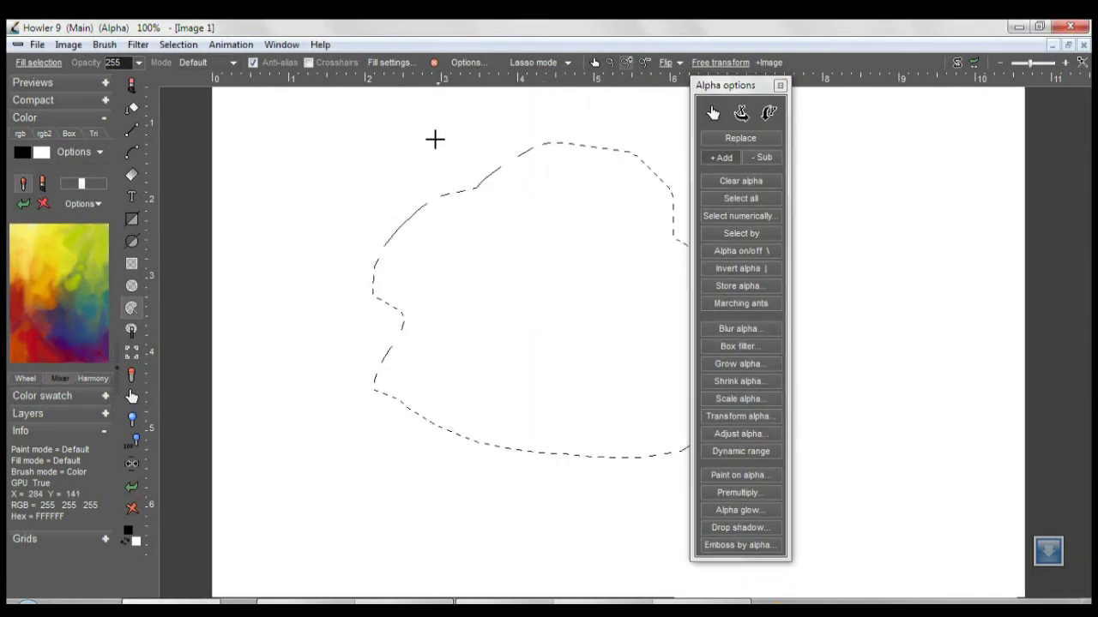
mouse_move(436, 137)
mouse_down()
mouse_move(529, 210)
mouse_move(482, 162)
mouse_up()
mouse_move(375, 244)
mouse_down()
mouse_move(282, 266)
mouse_move(458, 359)
mouse_move(452, 351)
mouse_up()
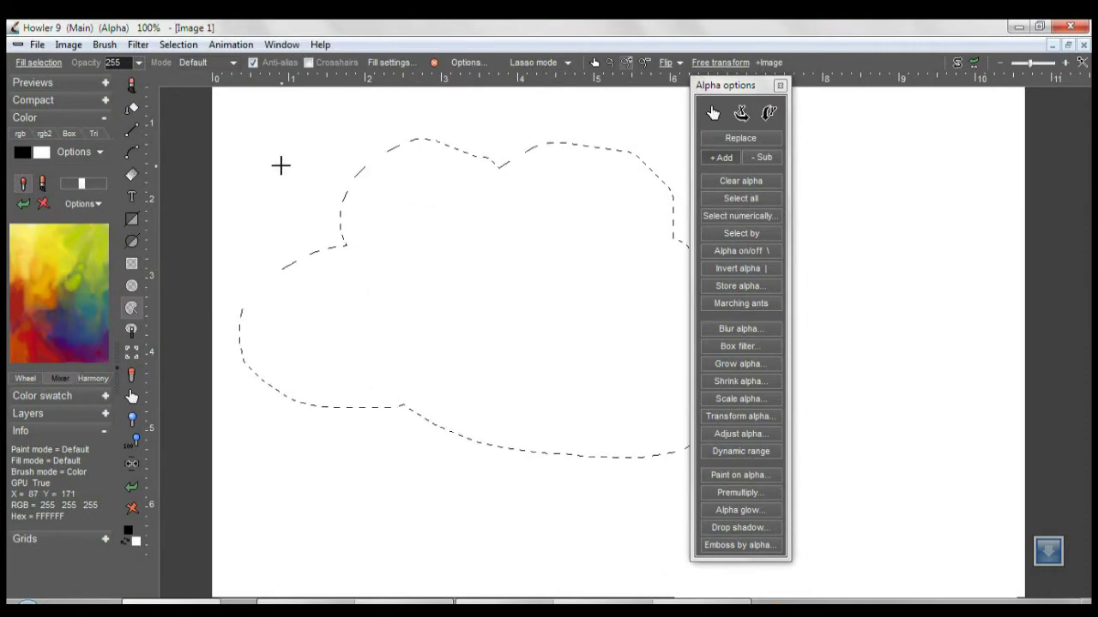
mouse_move(280, 166)
mouse_down()
mouse_move(404, 206)
mouse_move(428, 164)
mouse_up()
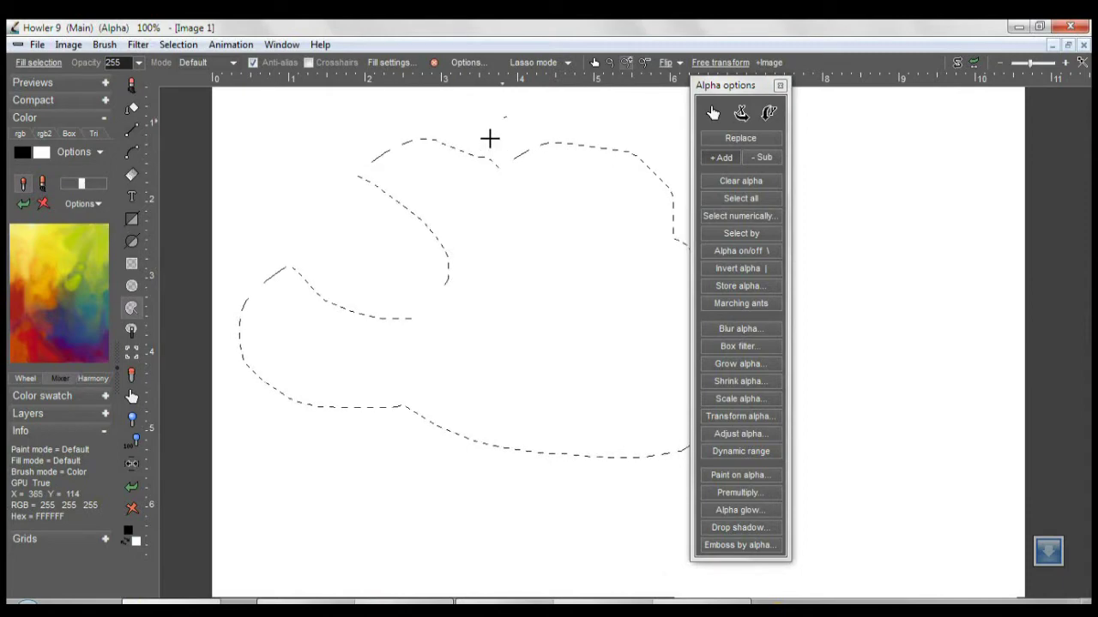
mouse_move(505, 117)
mouse_down()
mouse_move(607, 290)
mouse_move(632, 123)
mouse_move(644, 160)
mouse_up()
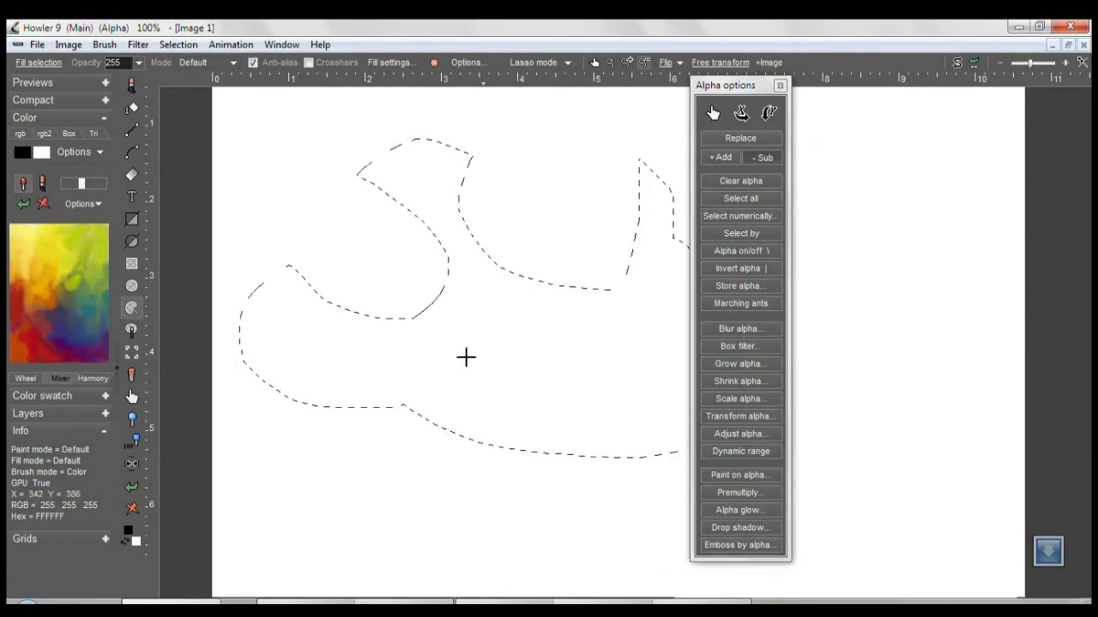
- Add loops along the bottom, lower right and top, close the panel, and enter free transform
mouse_move(390, 455)
mouse_down()
mouse_move(570, 477)
mouse_move(529, 463)
mouse_up()
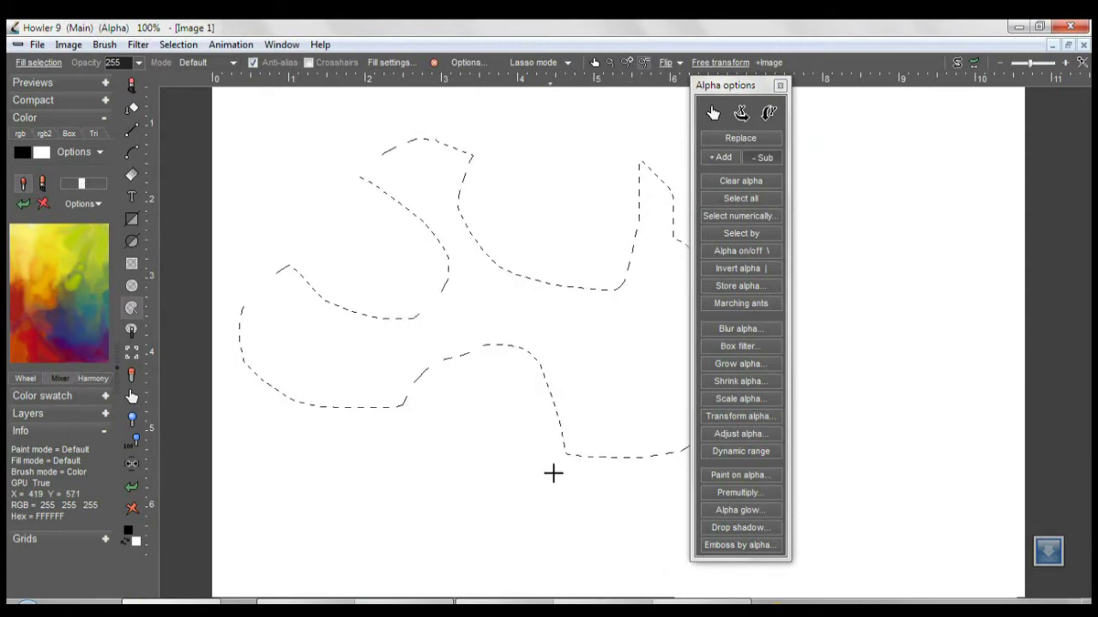
drag(641, 505, 686, 345)
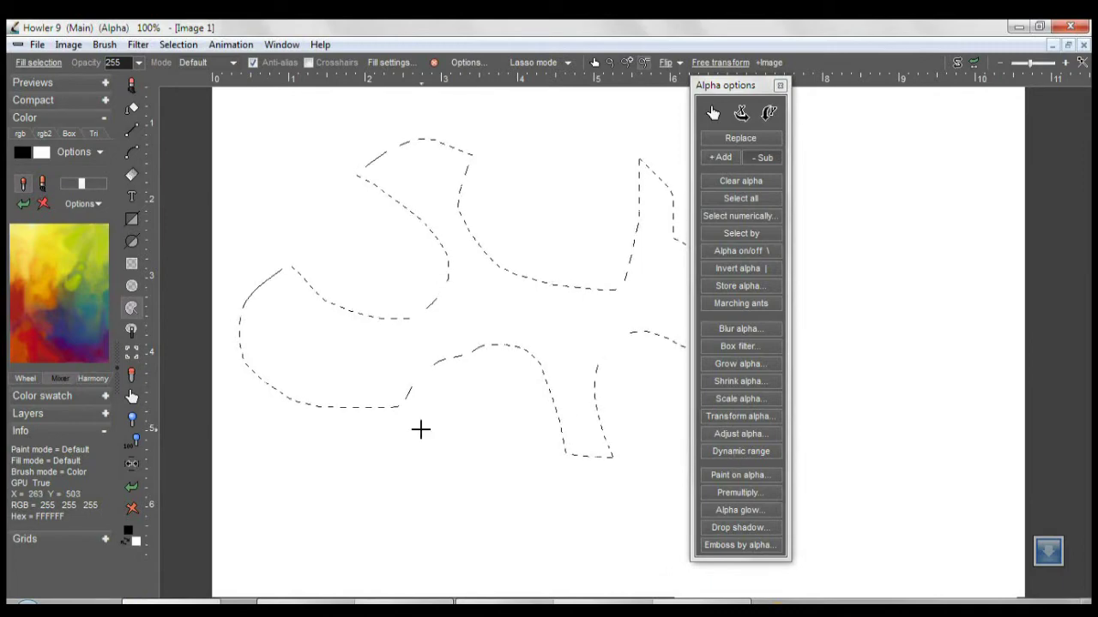
drag(522, 287, 526, 336)
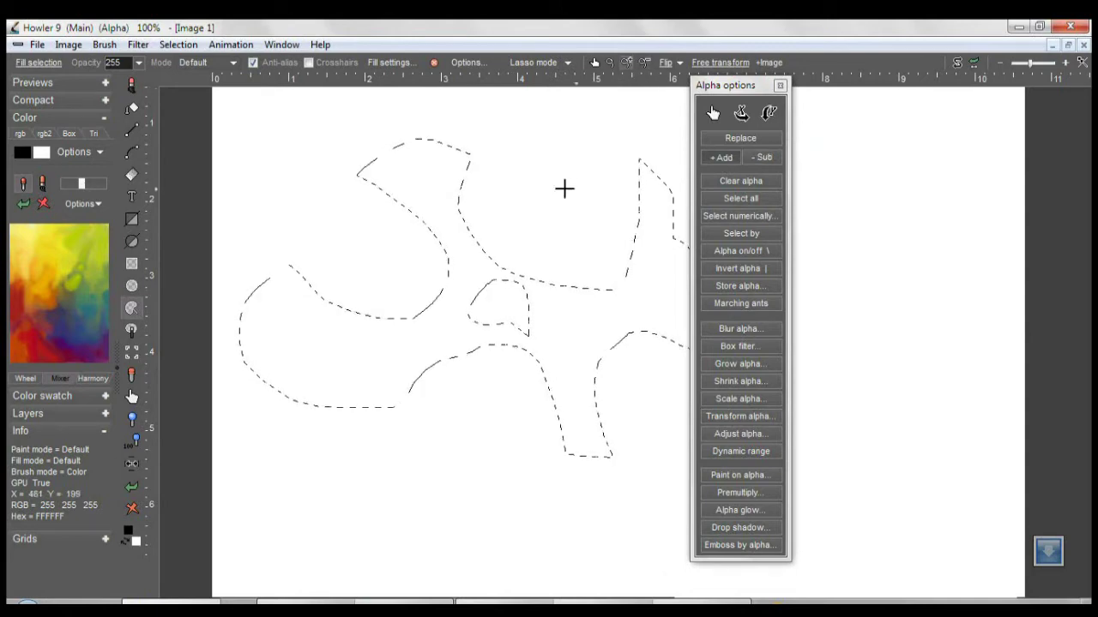
mouse_move(499, 177)
mouse_down()
mouse_move(568, 137)
mouse_move(512, 192)
mouse_move(517, 203)
mouse_move(466, 171)
mouse_move(476, 207)
mouse_move(557, 196)
mouse_up()
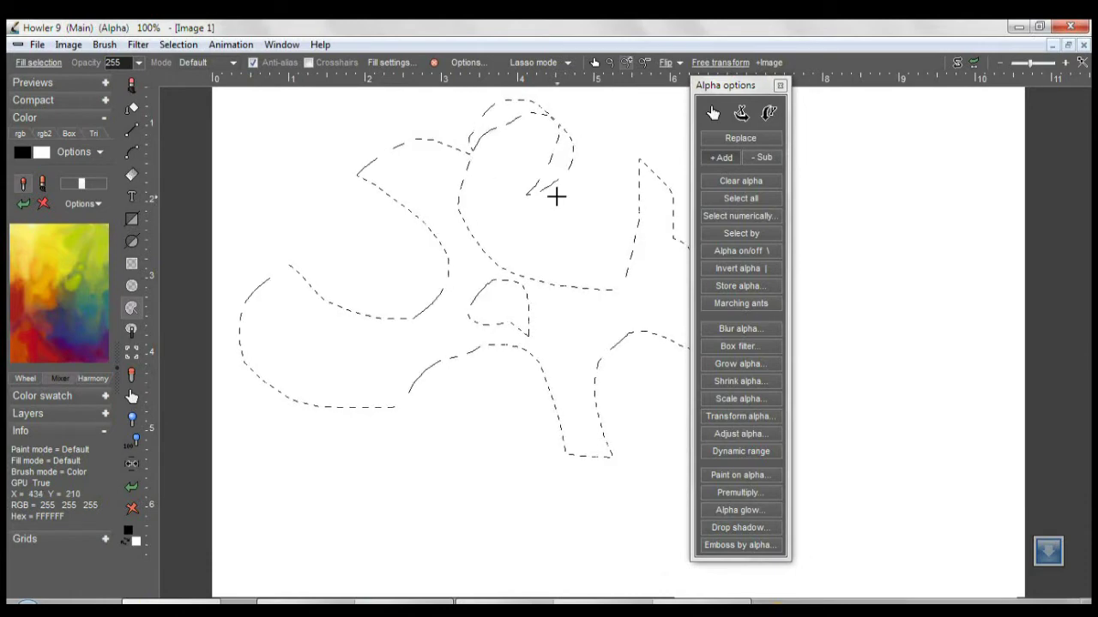
drag(557, 197, 559, 197)
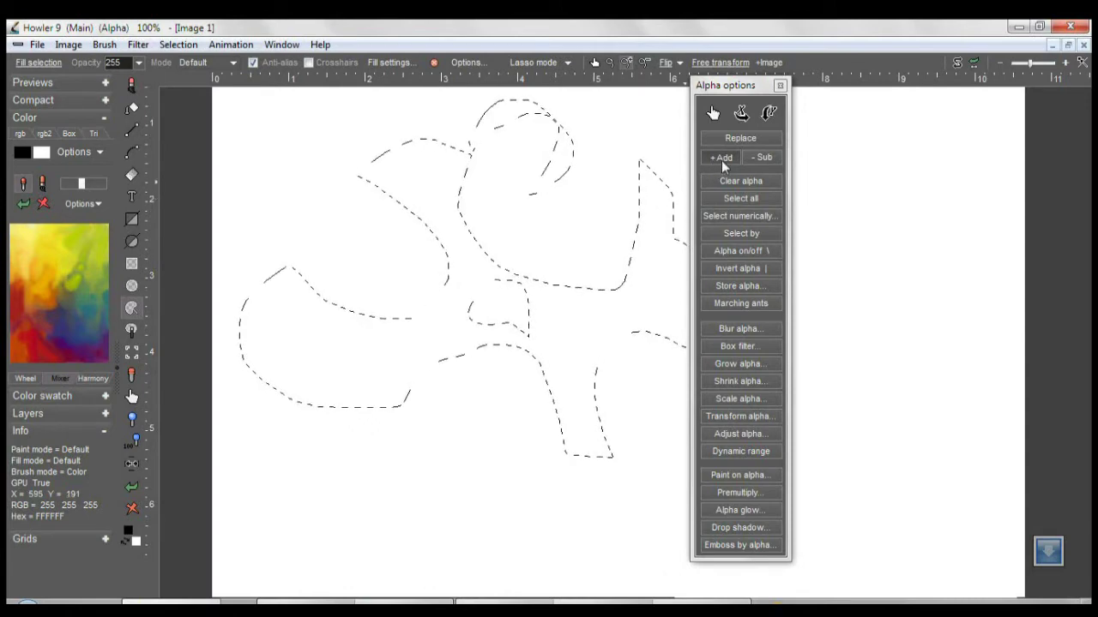
click(779, 84)
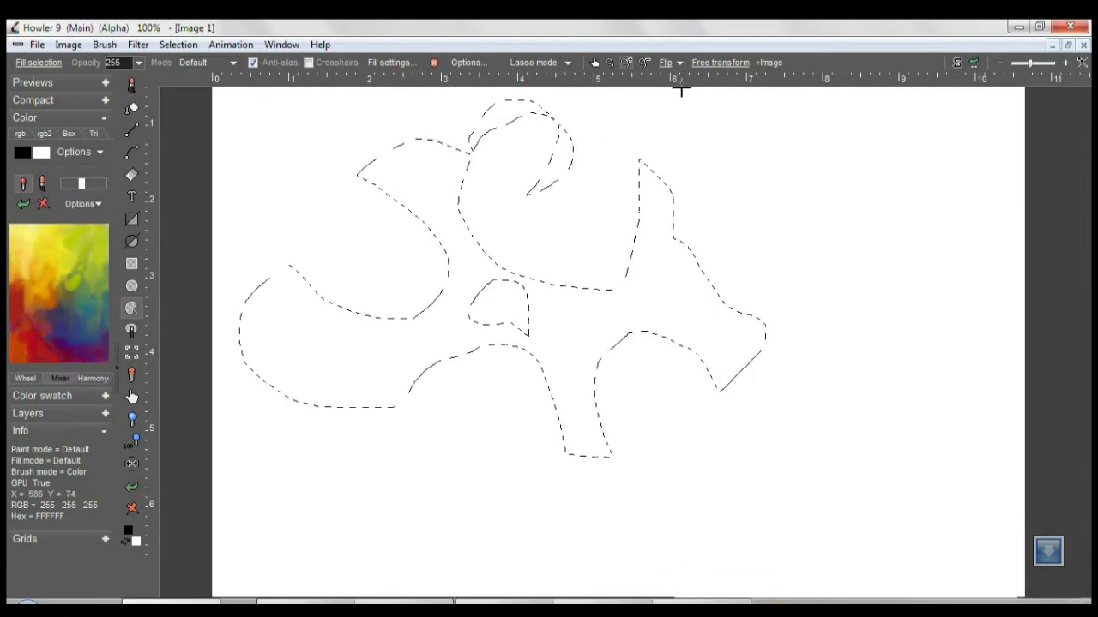
click(718, 63)
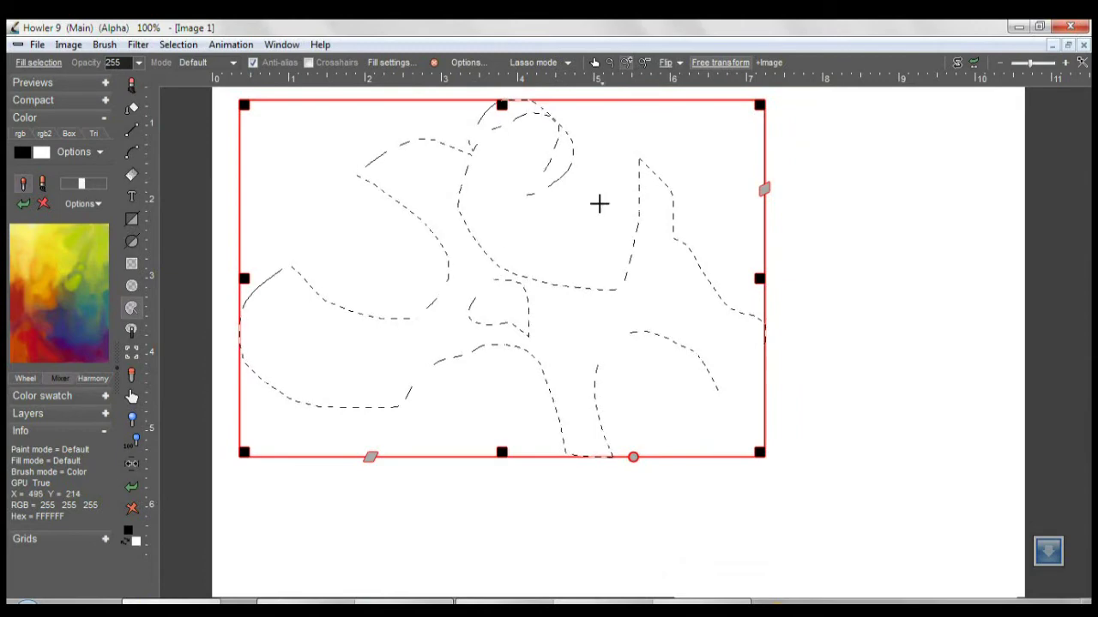
- Reposition the transformed selection, stretch it taller, and widen it evenly on both sides
drag(541, 212, 723, 261)
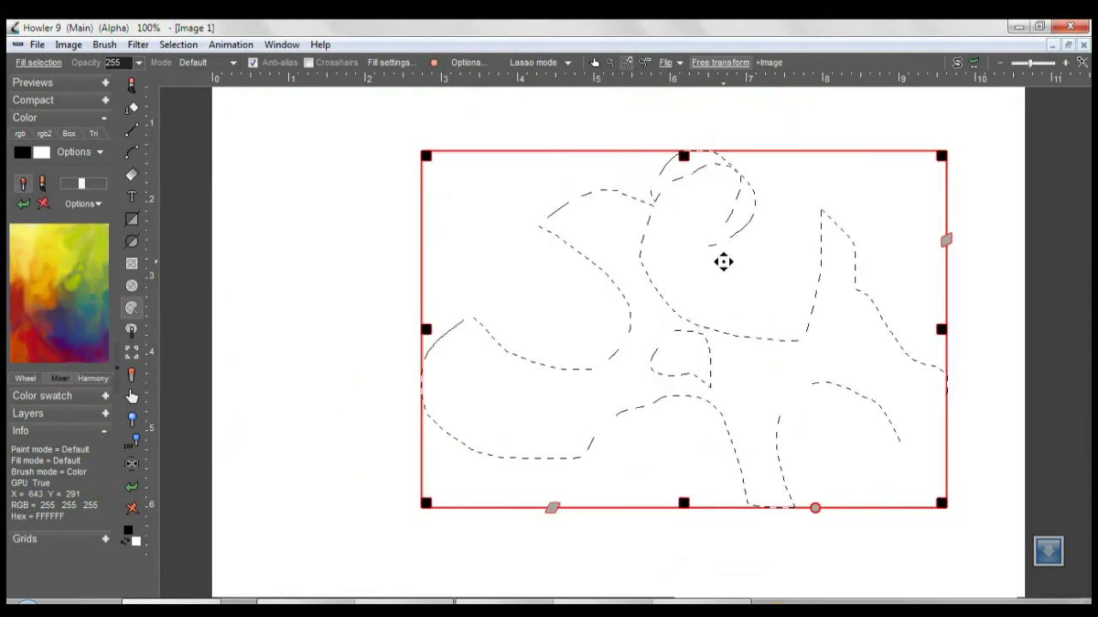
drag(723, 262, 529, 226)
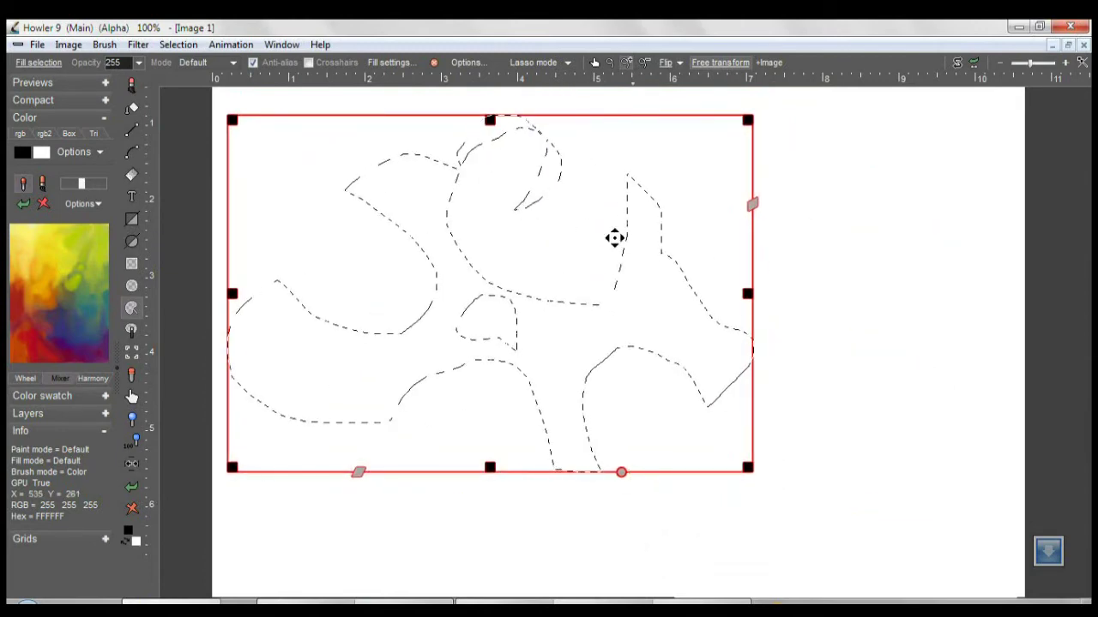
mouse_move(589, 217)
mouse_down()
mouse_move(644, 246)
mouse_move(688, 231)
mouse_move(595, 220)
mouse_up()
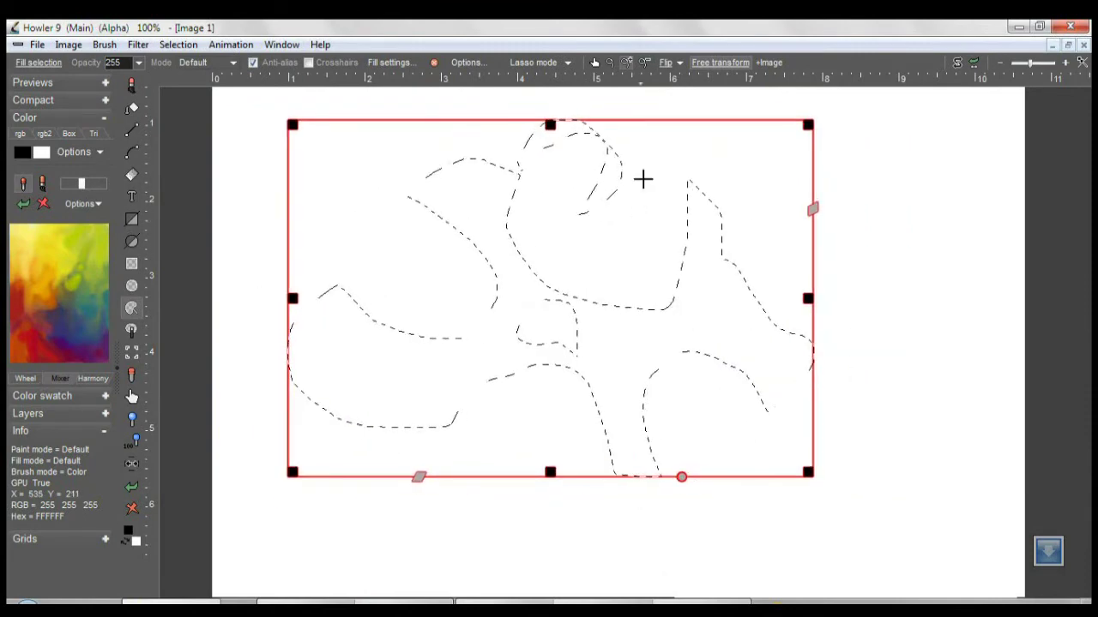
drag(642, 178, 679, 226)
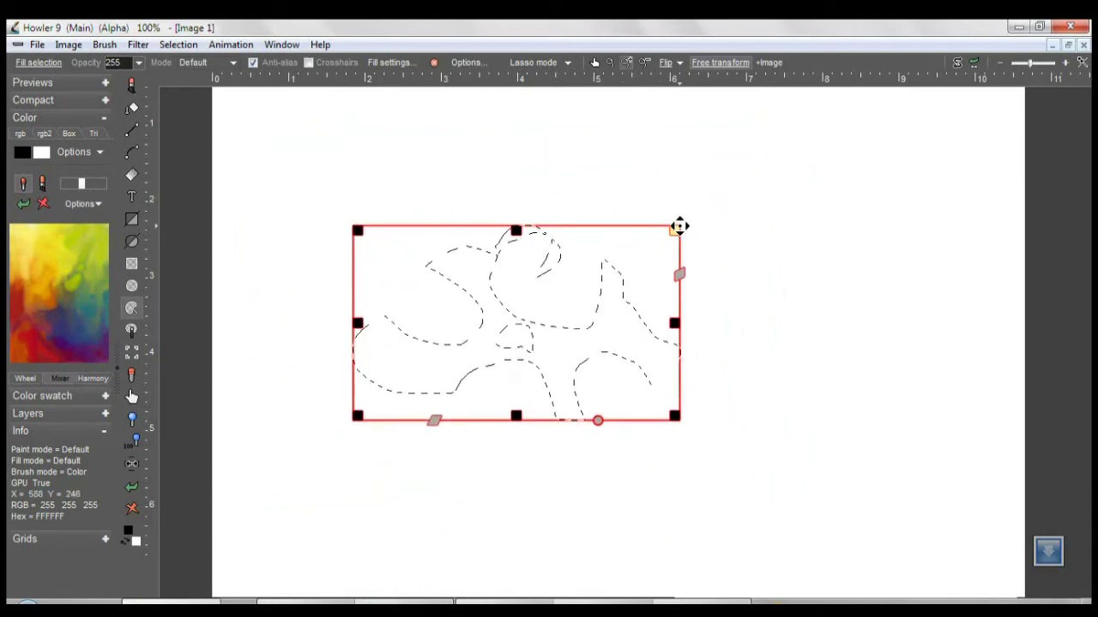
drag(517, 228, 505, 175)
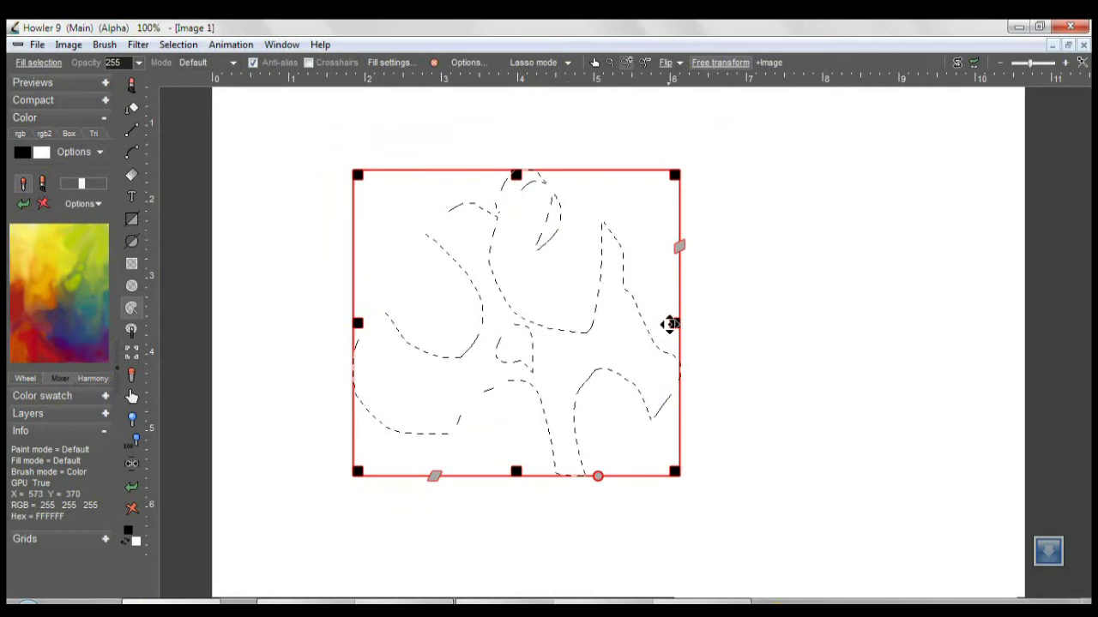
drag(669, 324, 723, 323)
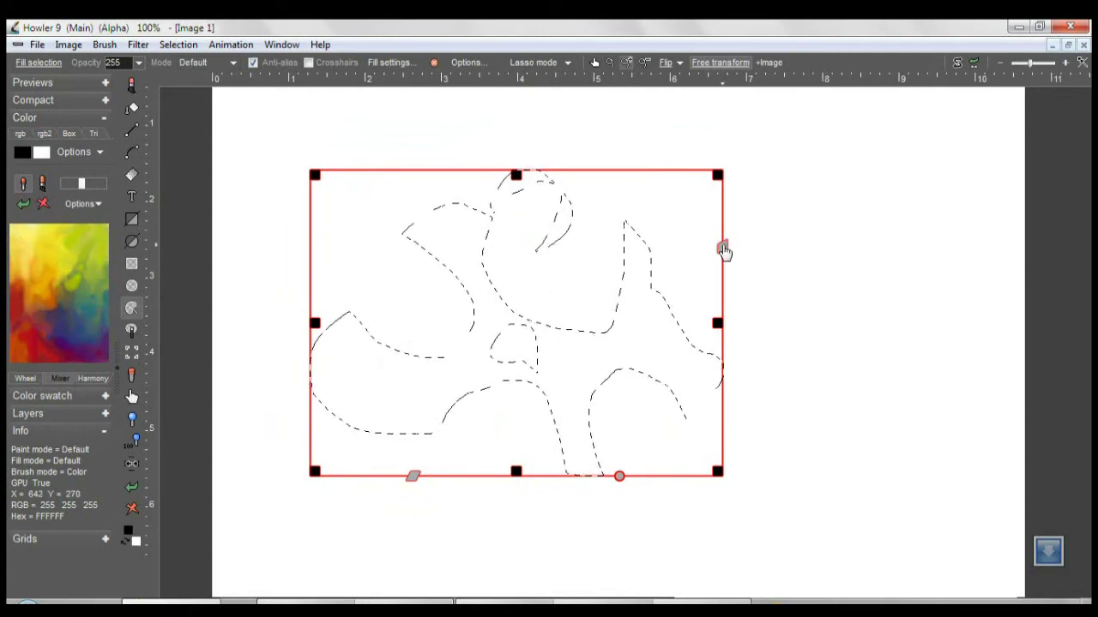
- Skew the selection both ways, rotate it counter-clockwise, move it up-right, and apply the transform
drag(723, 254, 710, 209)
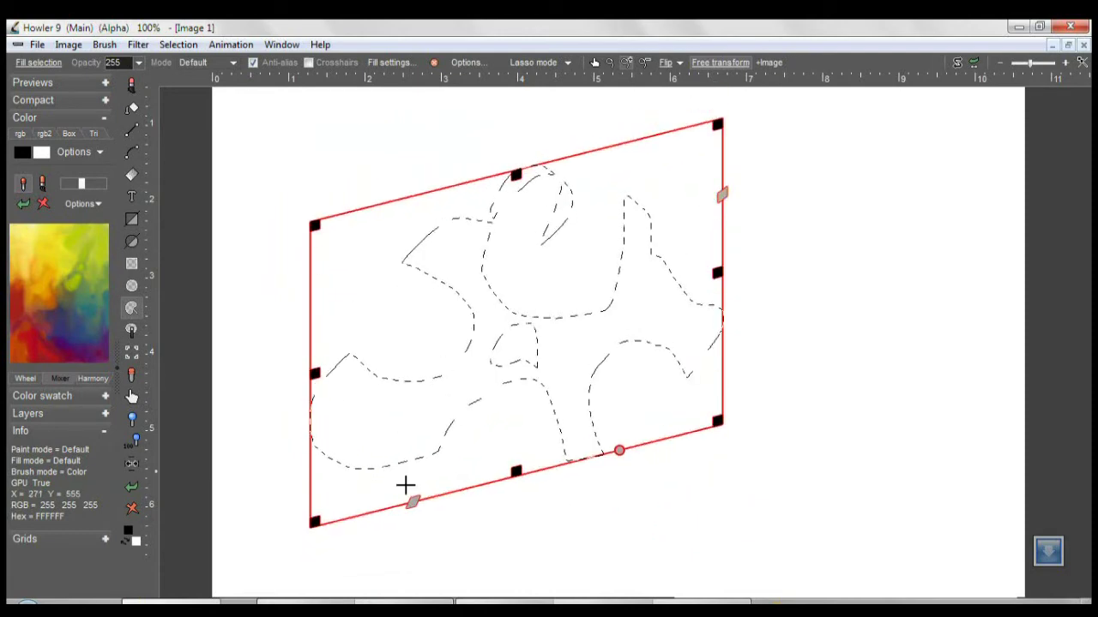
drag(412, 504, 500, 494)
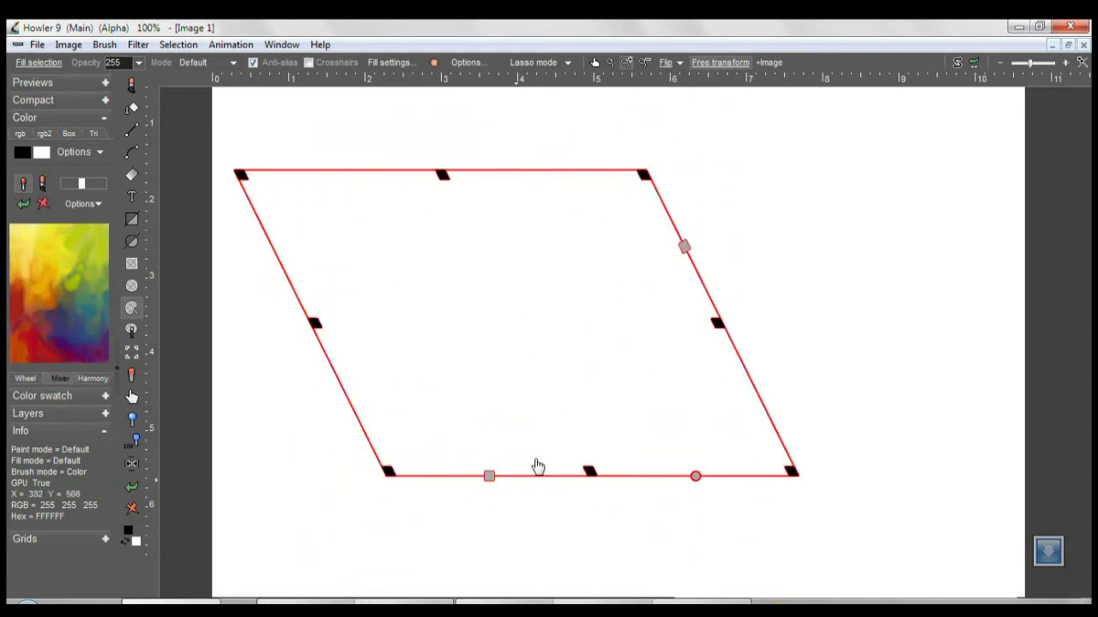
drag(696, 477, 718, 421)
mouse_move(632, 436)
mouse_down()
mouse_move(743, 543)
mouse_move(588, 380)
mouse_move(630, 435)
mouse_up()
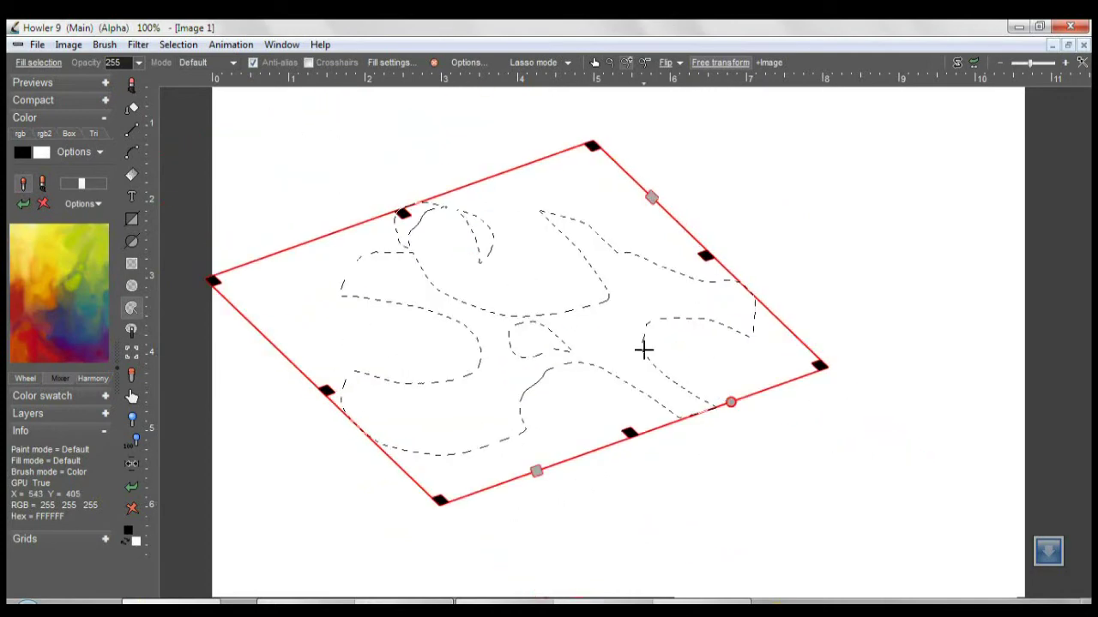
drag(699, 179, 792, 100)
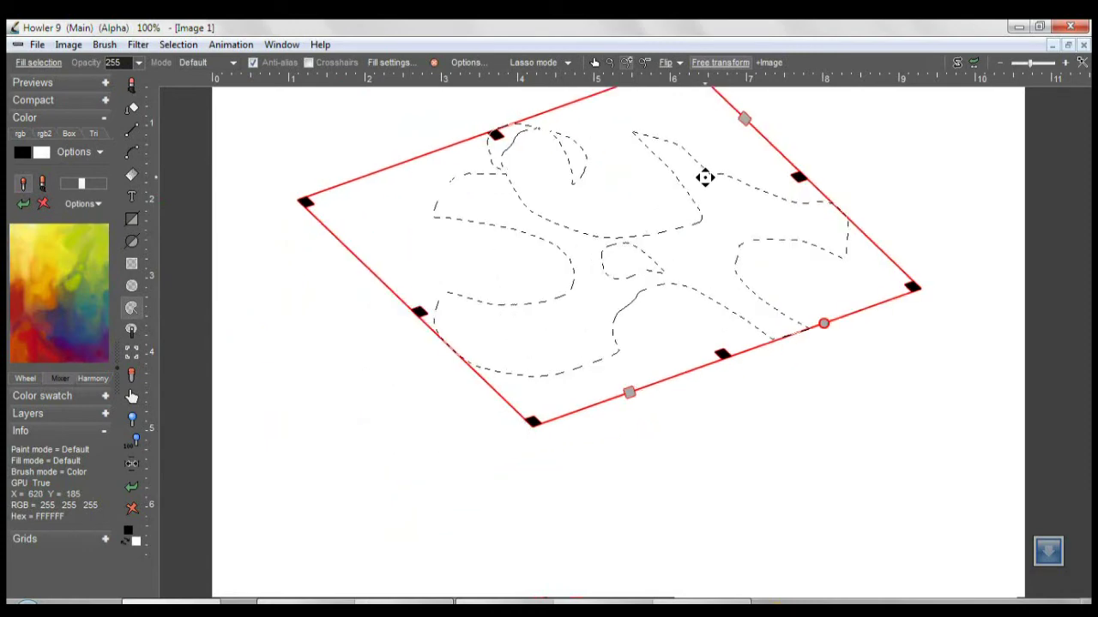
right_click(429, 396)
click(454, 410)
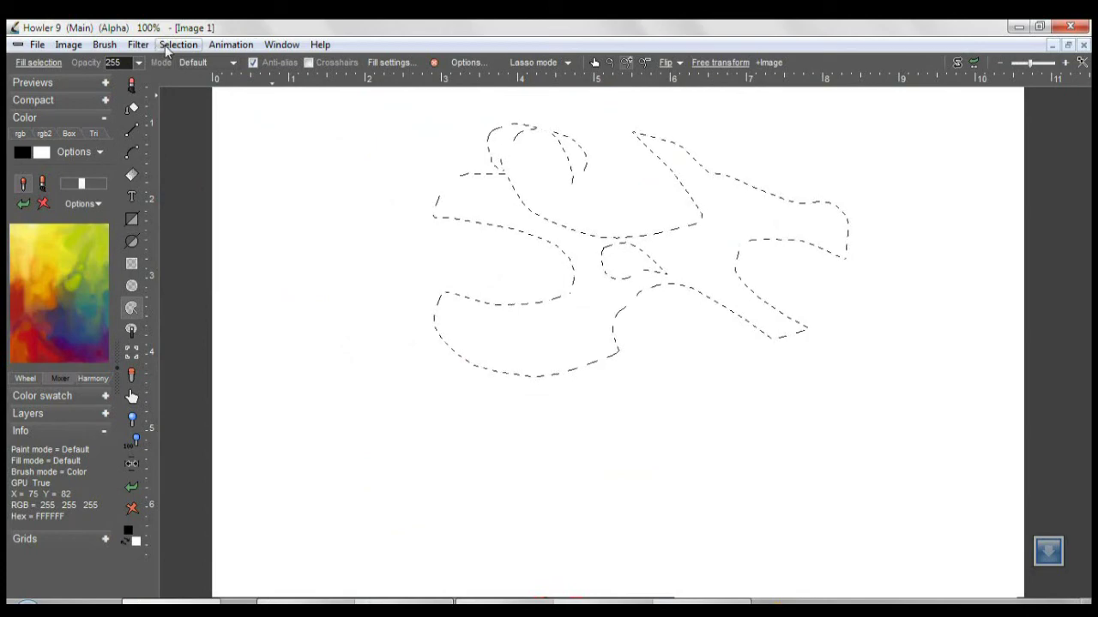
- Open Know_your_doat.jpg, discard current changes, and start lassoing the large horse's left side
click(38, 46)
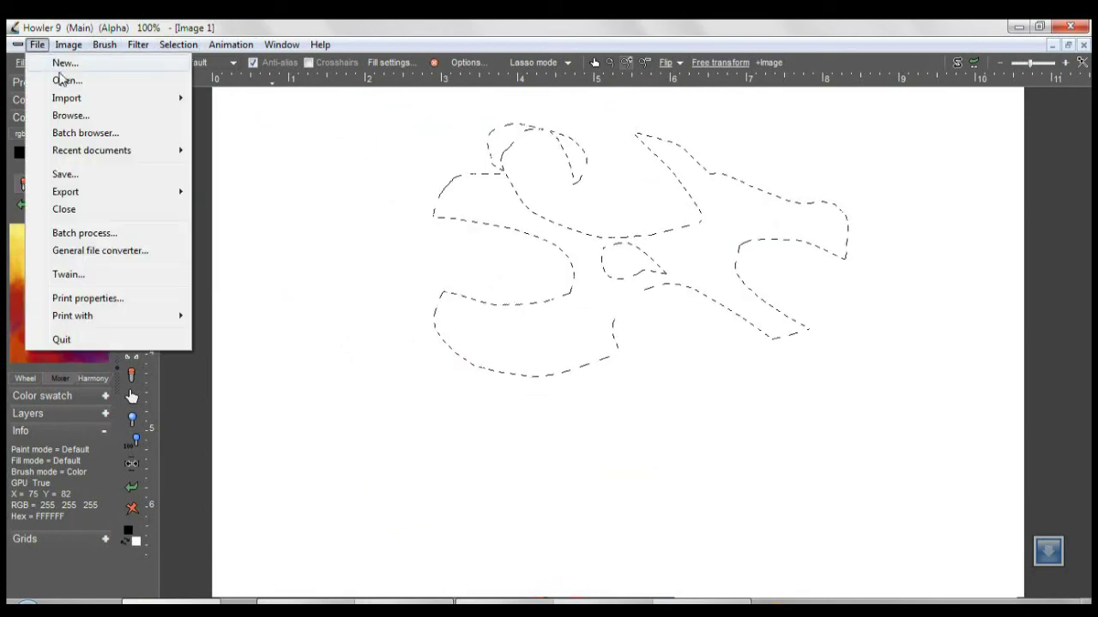
click(65, 81)
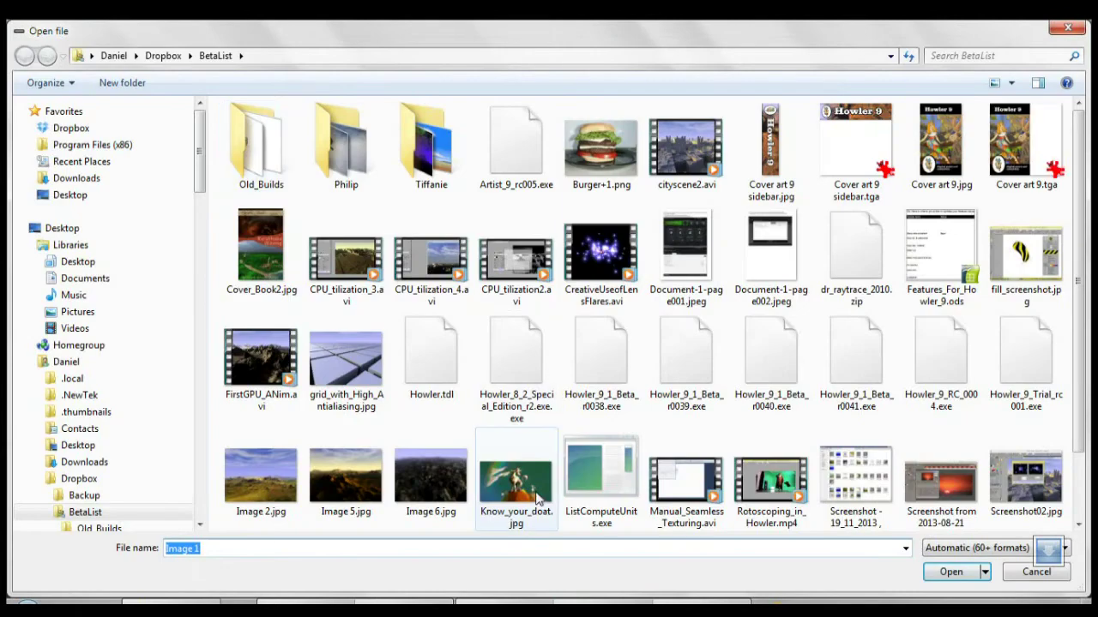
double_click(530, 501)
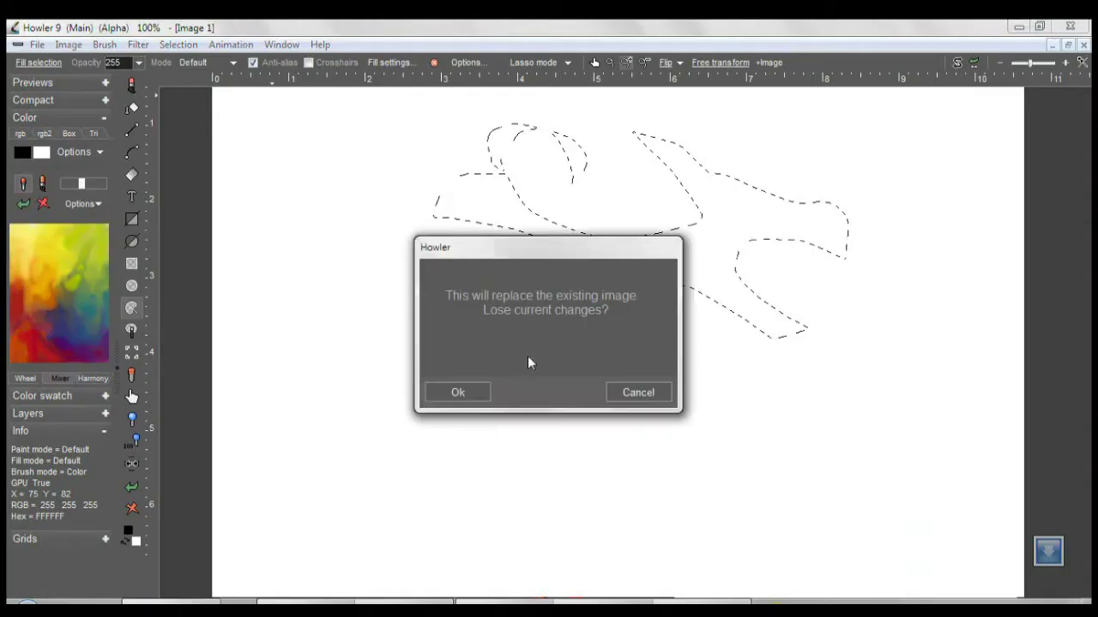
click(459, 392)
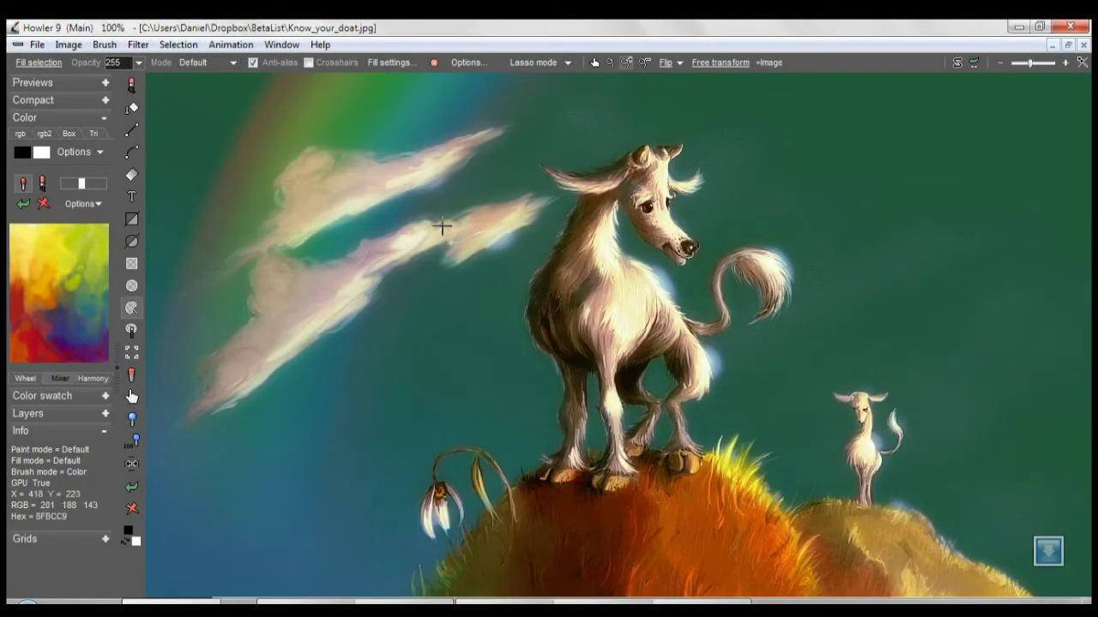
mouse_move(543, 442)
mouse_down()
mouse_move(549, 394)
mouse_move(519, 335)
mouse_move(541, 177)
mouse_move(654, 134)
mouse_move(698, 167)
mouse_move(711, 244)
mouse_move(753, 259)
mouse_move(730, 351)
mouse_move(695, 418)
mouse_move(617, 512)
mouse_up()
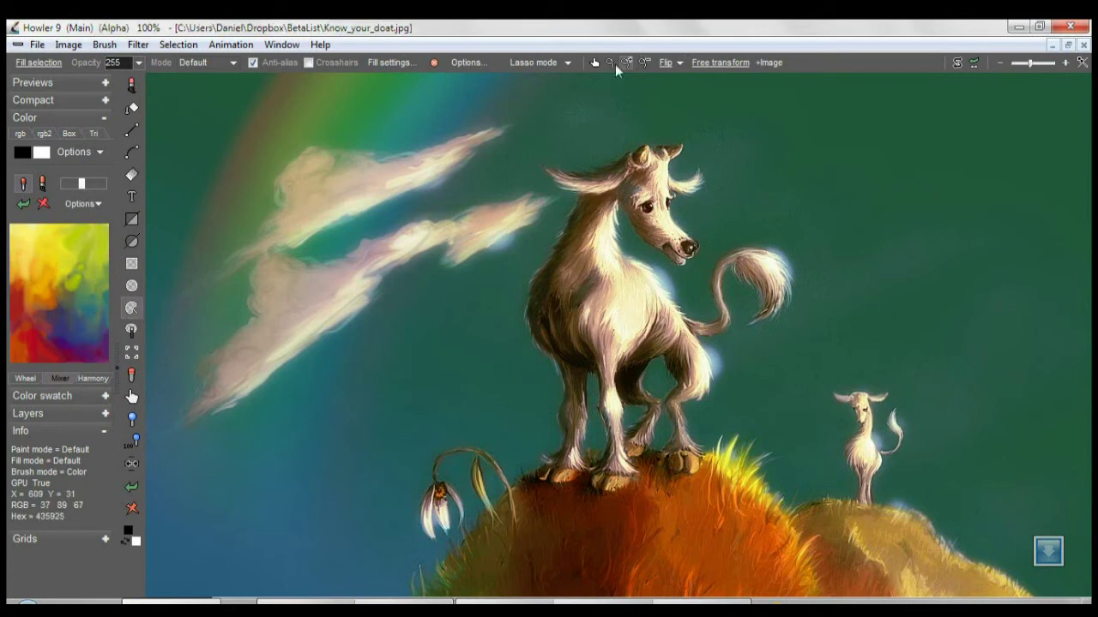
- Finish lassoing around the horse's head and tail and put the selection into free transform
mouse_move(631, 127)
mouse_down()
mouse_move(561, 155)
mouse_move(502, 271)
mouse_move(502, 421)
mouse_move(534, 489)
mouse_move(720, 489)
mouse_move(737, 407)
mouse_move(809, 243)
mouse_move(720, 196)
mouse_move(652, 128)
mouse_up()
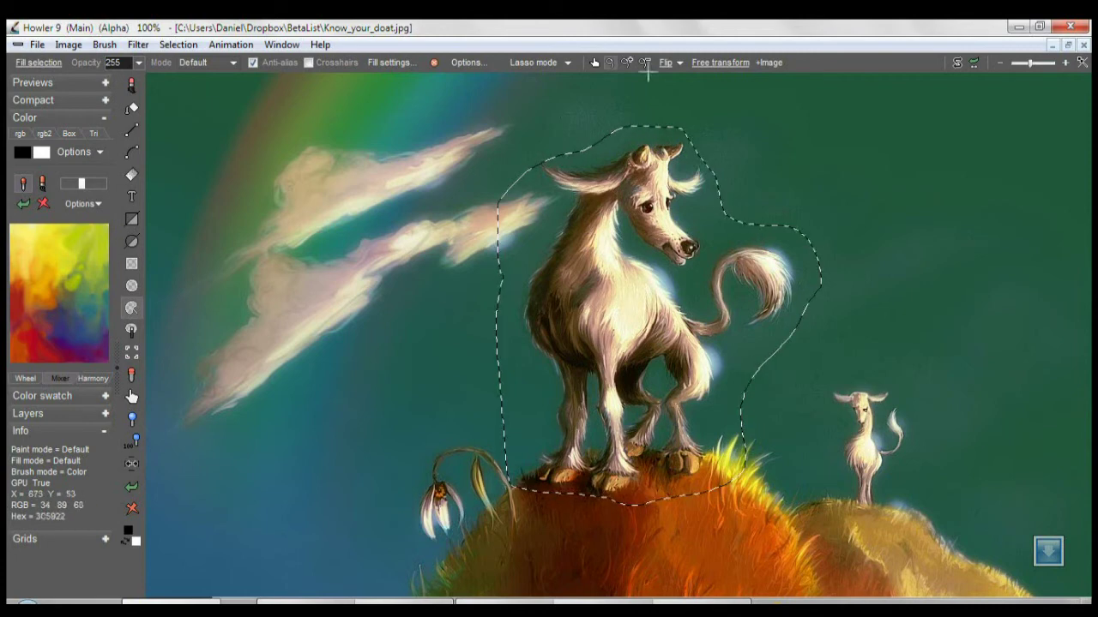
click(721, 63)
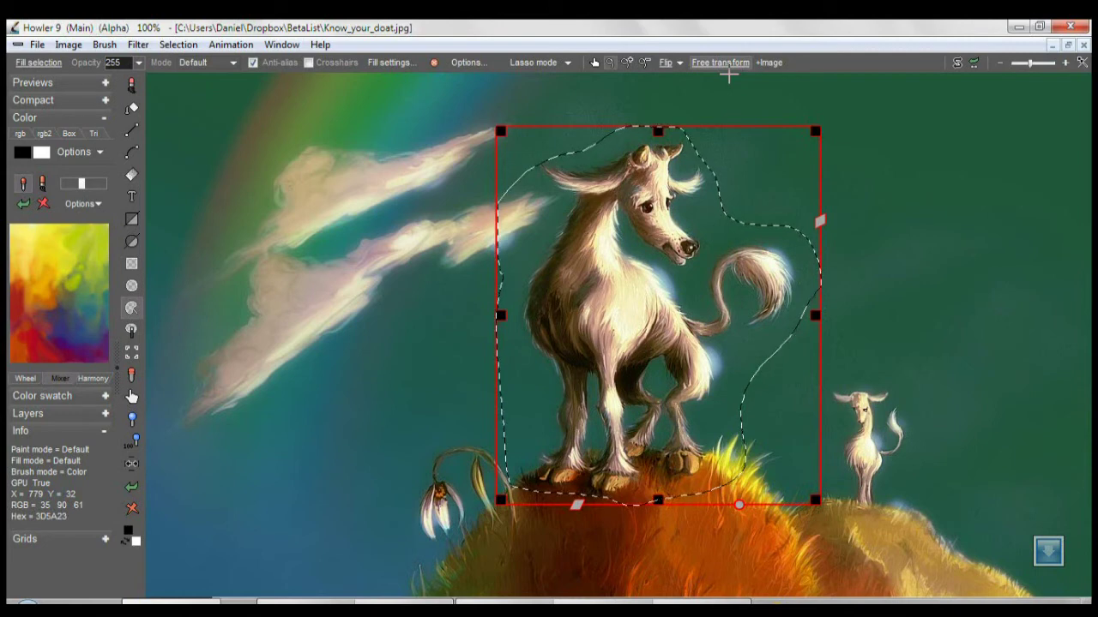
- Fill the selection with a horse copy, move it left of the original, and tilt it
mouse_move(763, 142)
mouse_down()
mouse_move(661, 128)
mouse_move(498, 168)
mouse_up()
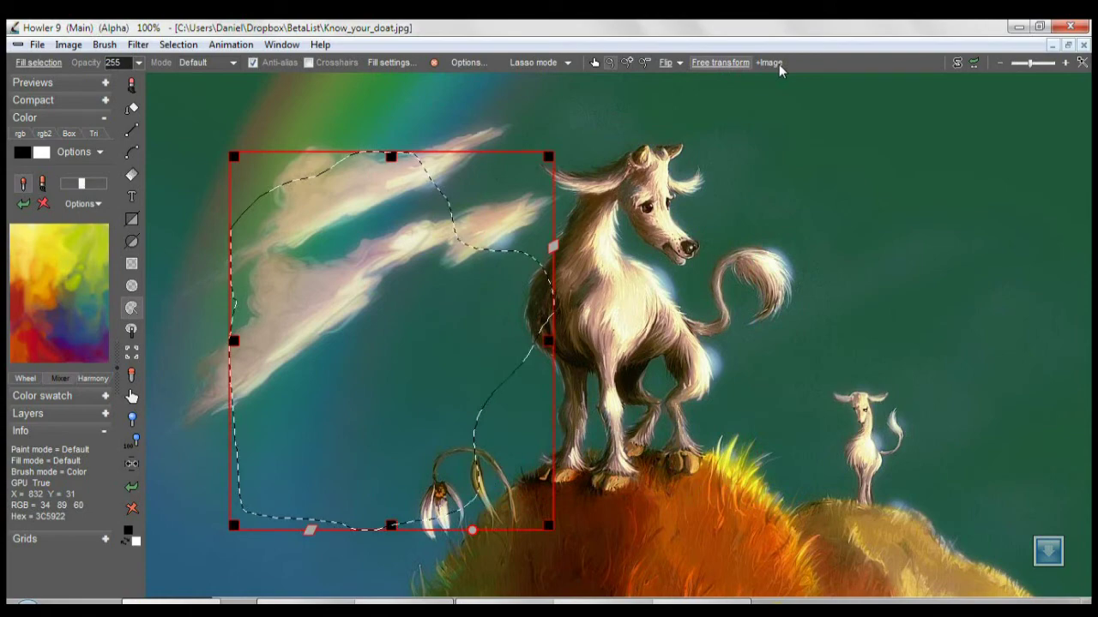
click(769, 63)
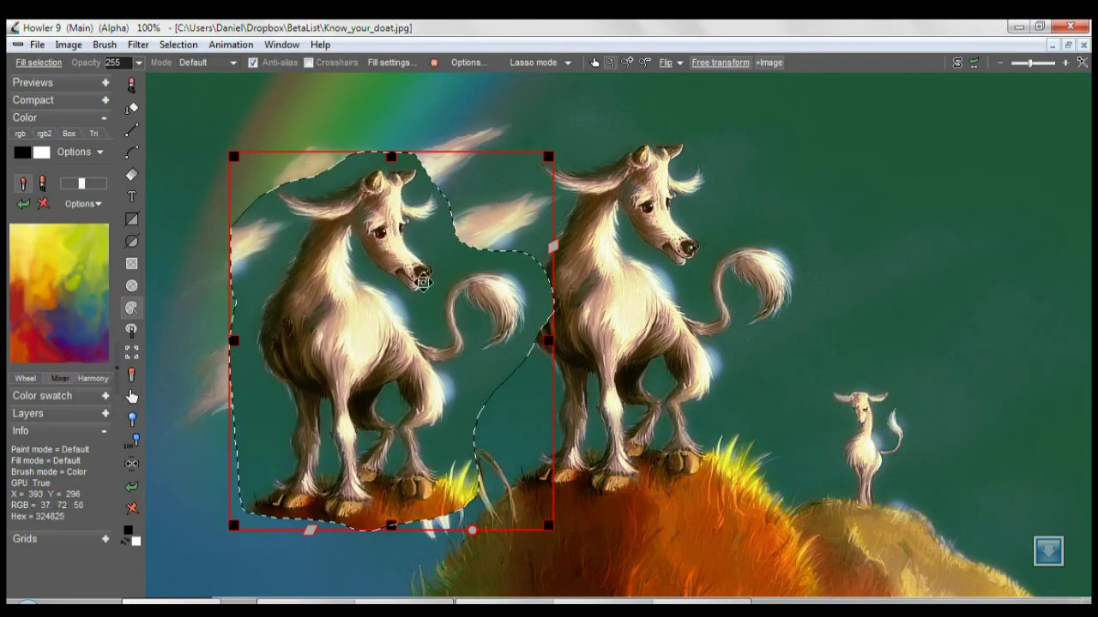
drag(421, 173, 463, 199)
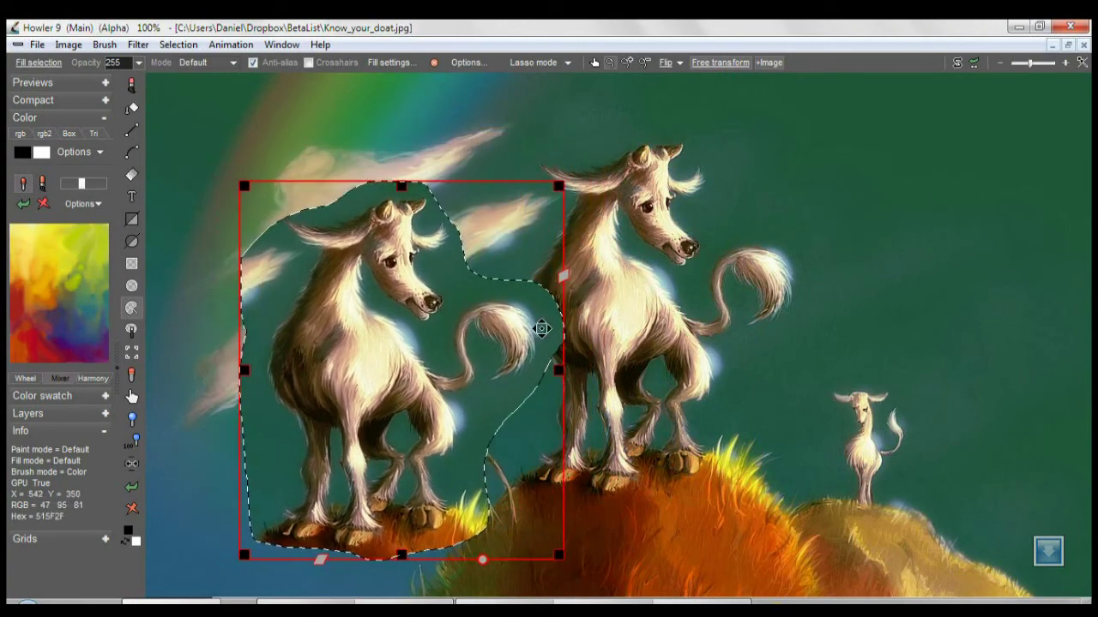
drag(485, 569, 421, 448)
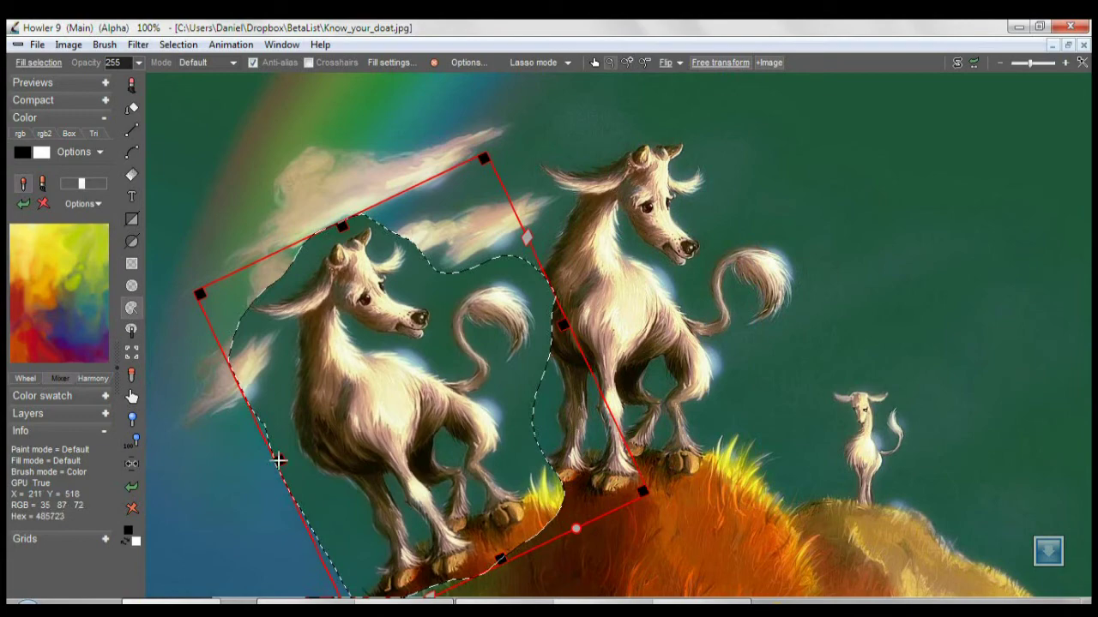
drag(279, 460, 465, 260)
- Flip the horse copy horizontally to face left, nudge it up-left, and apply the transform
right_click(467, 264)
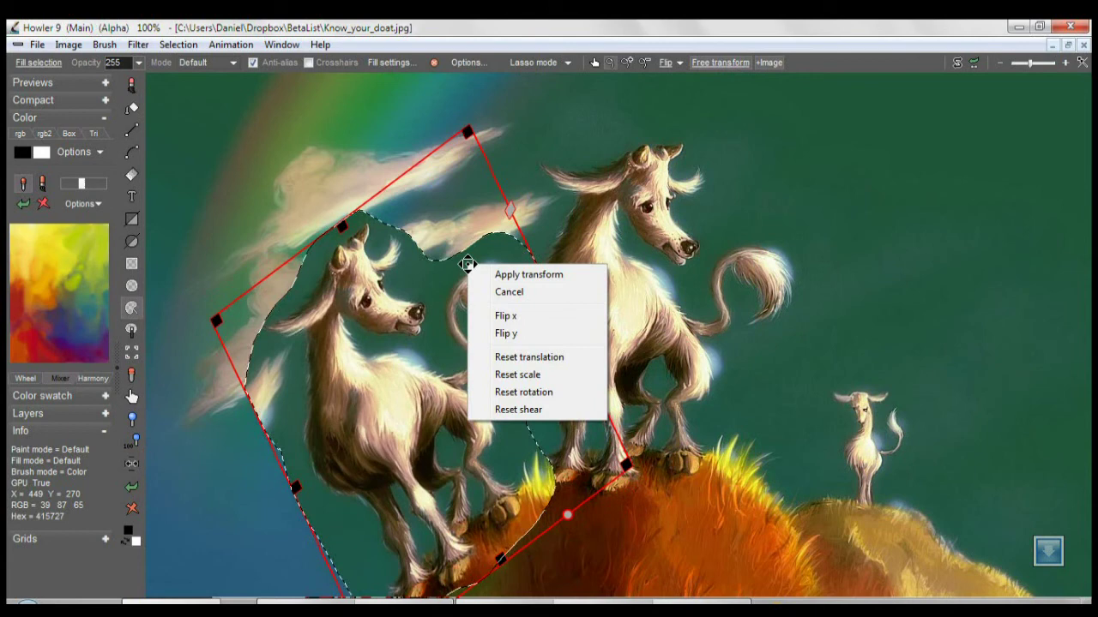
click(517, 316)
right_click(484, 341)
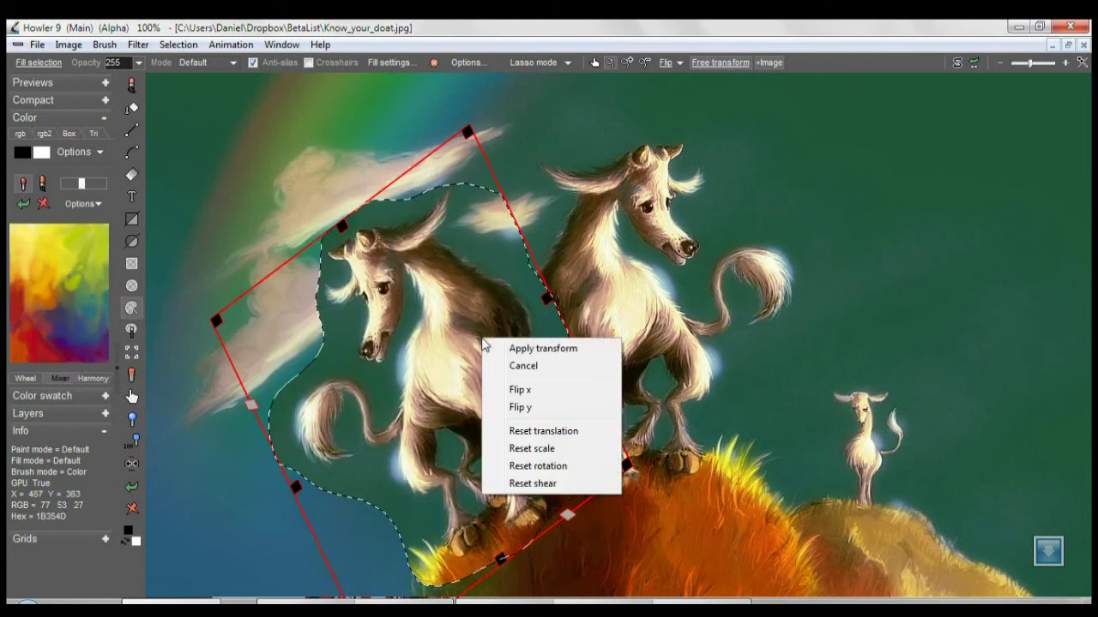
click(559, 451)
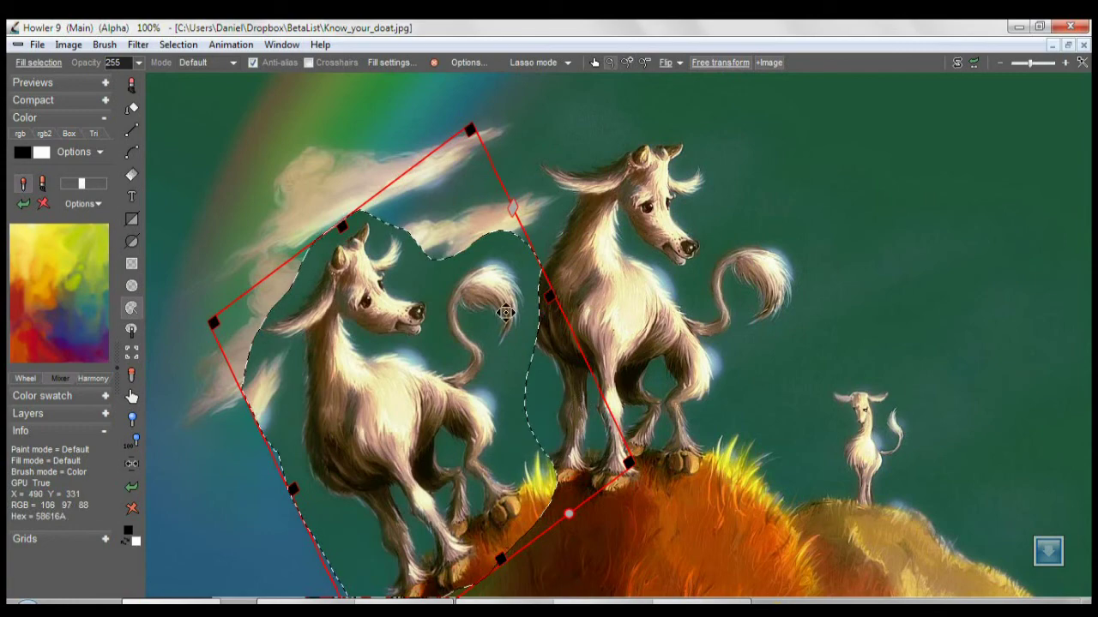
right_click(530, 316)
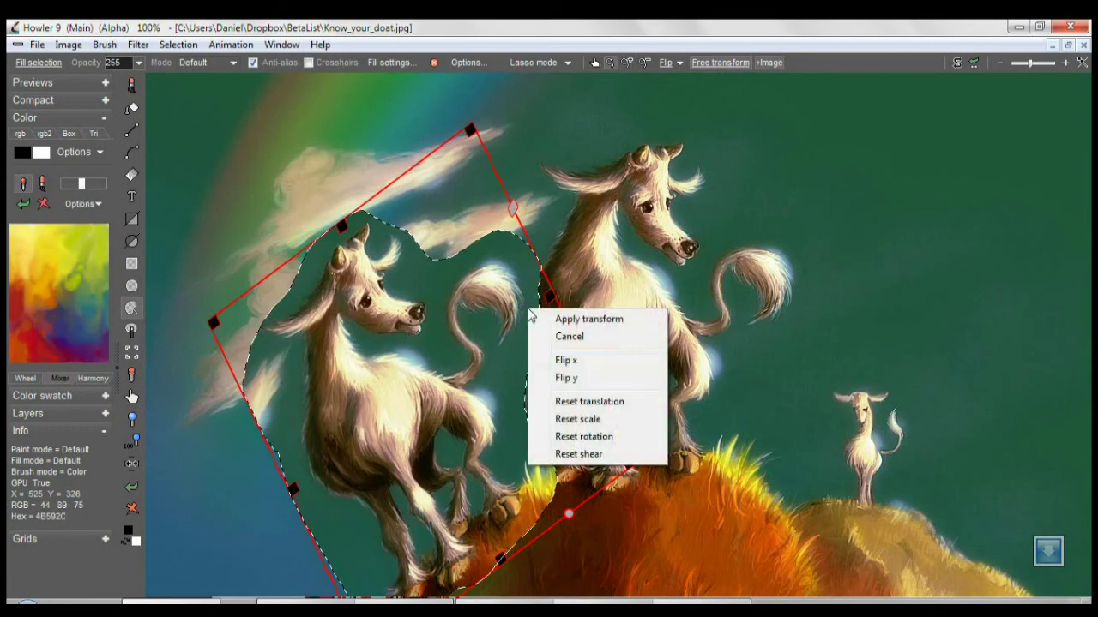
click(561, 361)
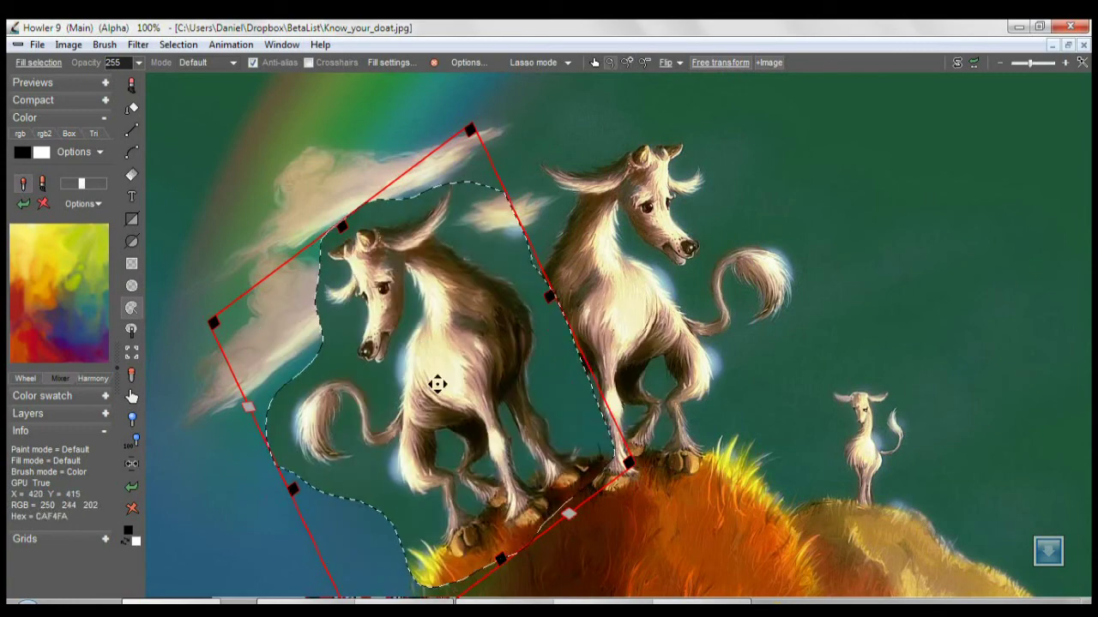
drag(436, 386, 387, 392)
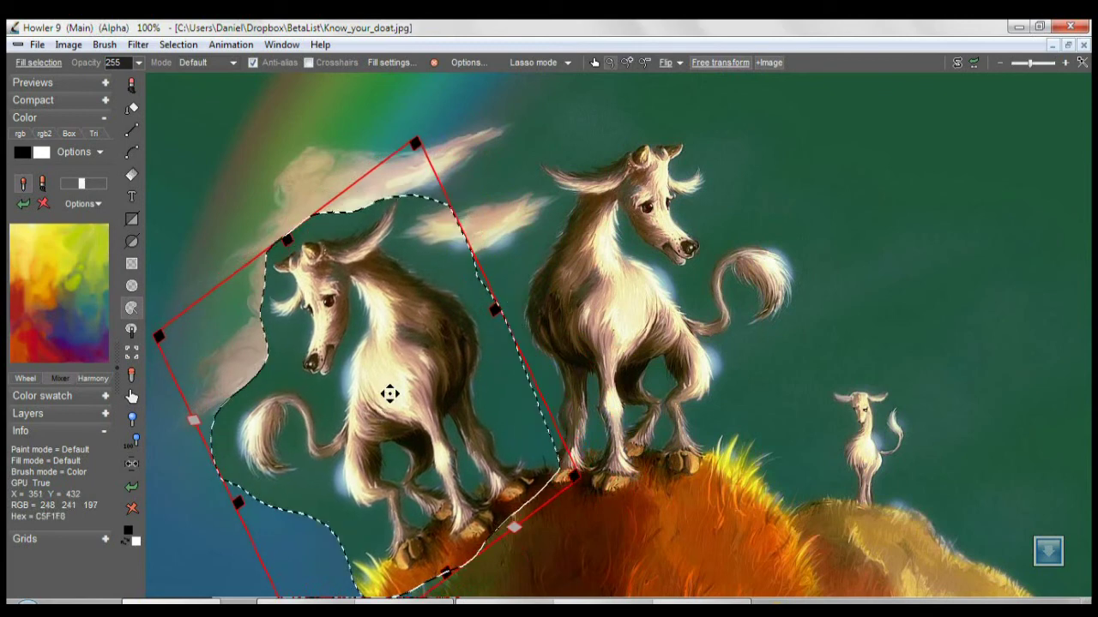
right_click(510, 223)
click(518, 233)
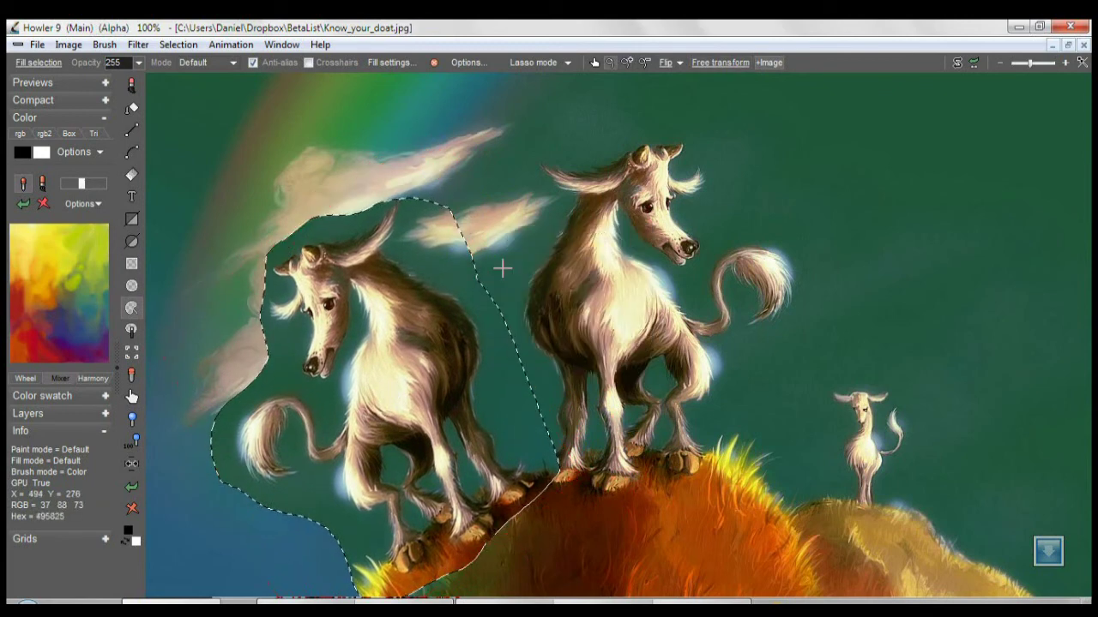